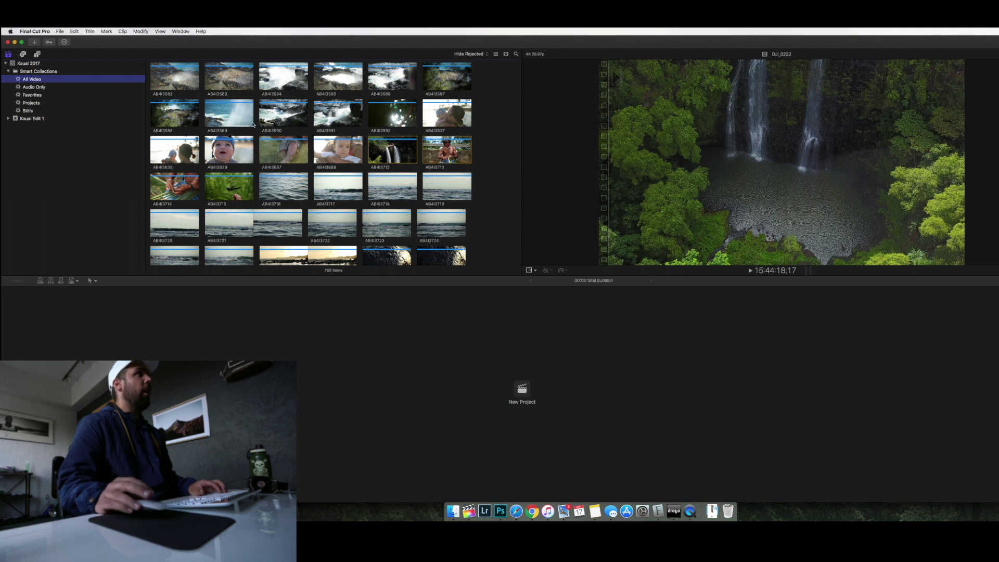
# - Browse the All Video collection to examine the range of camera, drone and GoPro clips
pyautogui.scroll(10, 286, 125)
pyautogui.scroll(4, 286, 125)
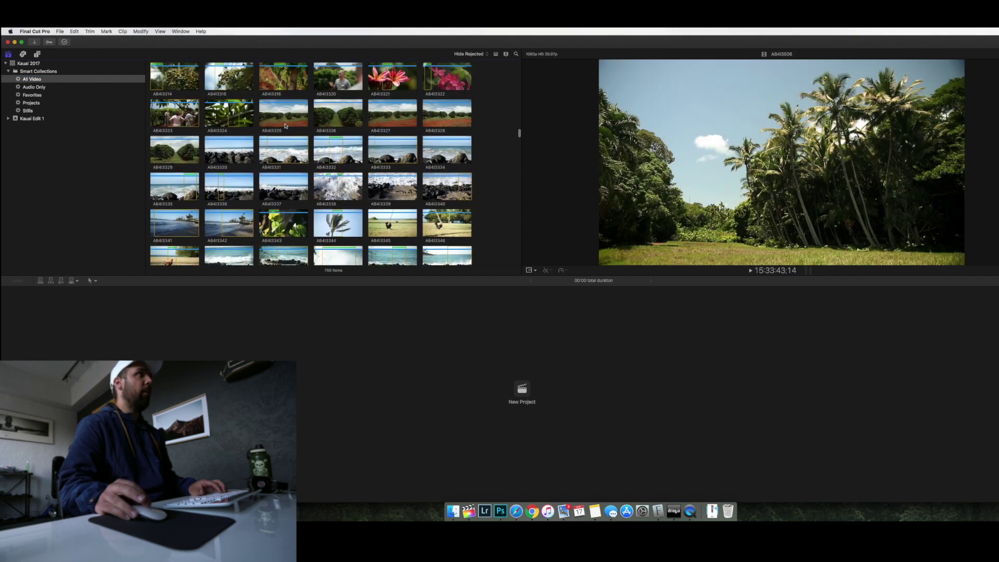
pyautogui.scroll(-8, 285, 125)
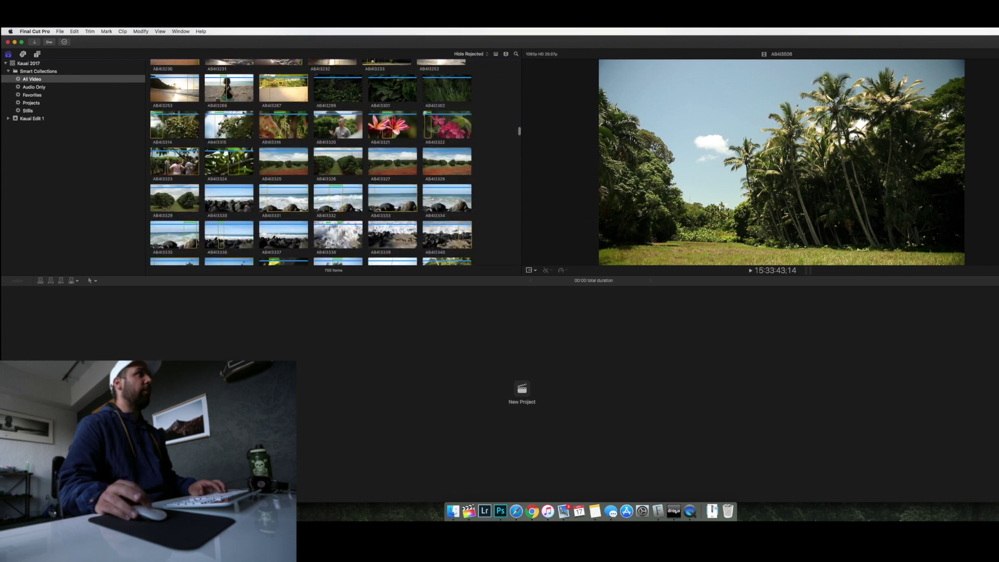
pyautogui.scroll(-15, 287, 125)
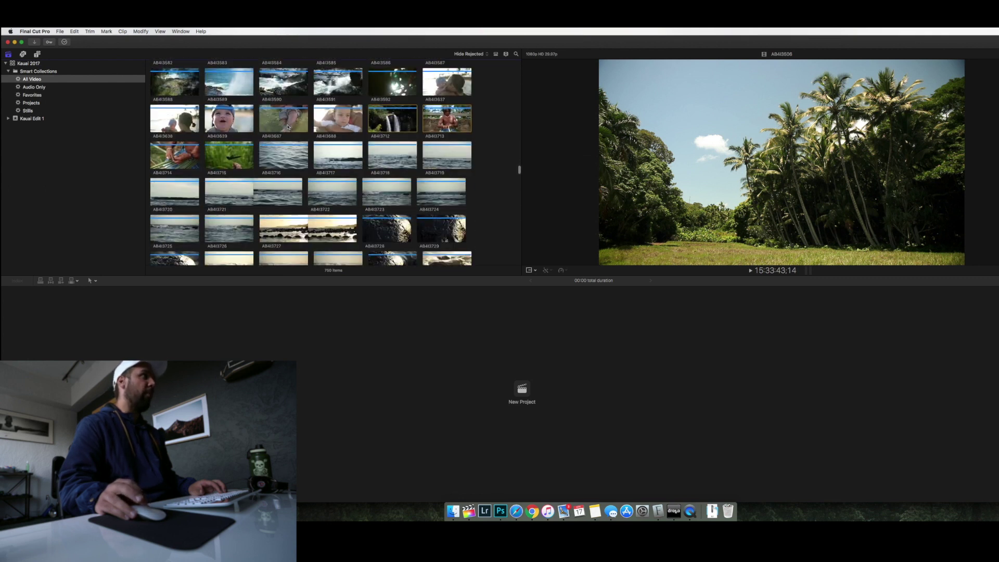
pyautogui.scroll(-15, 288, 126)
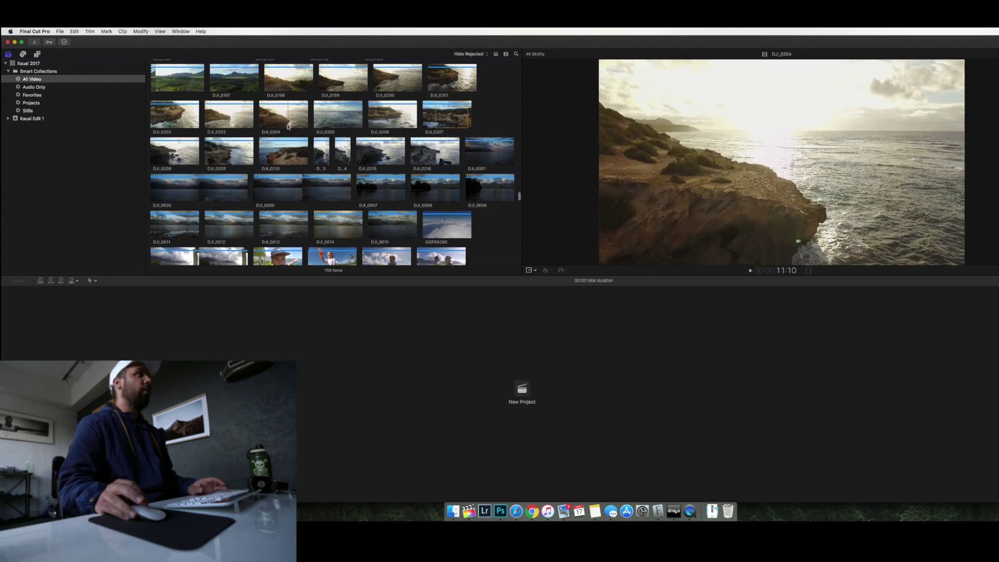
pyautogui.scroll(10, 288, 126)
pyautogui.scroll(15, 288, 126)
pyautogui.scroll(-15, 288, 127)
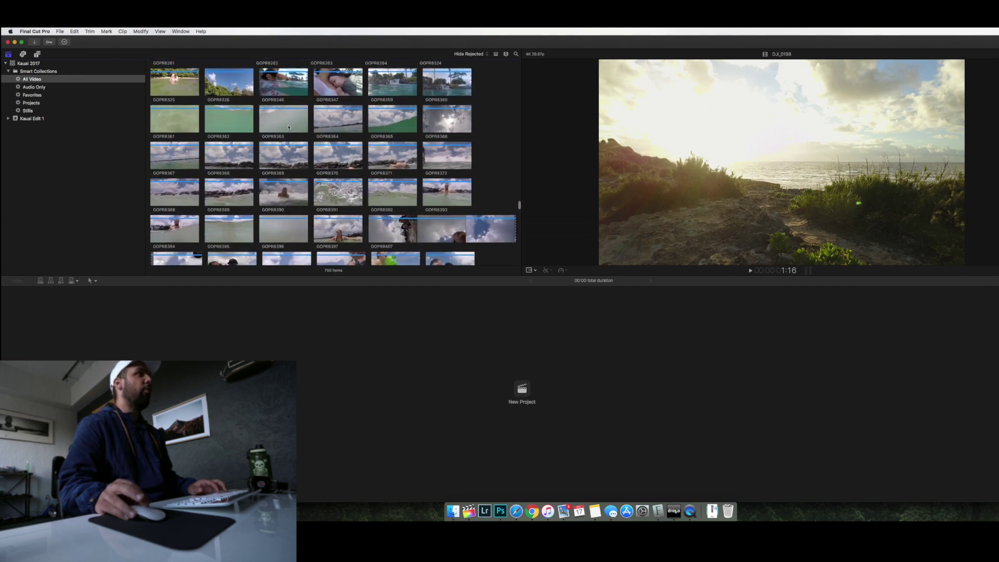
pyautogui.scroll(8, 289, 126)
pyautogui.scroll(5, 289, 127)
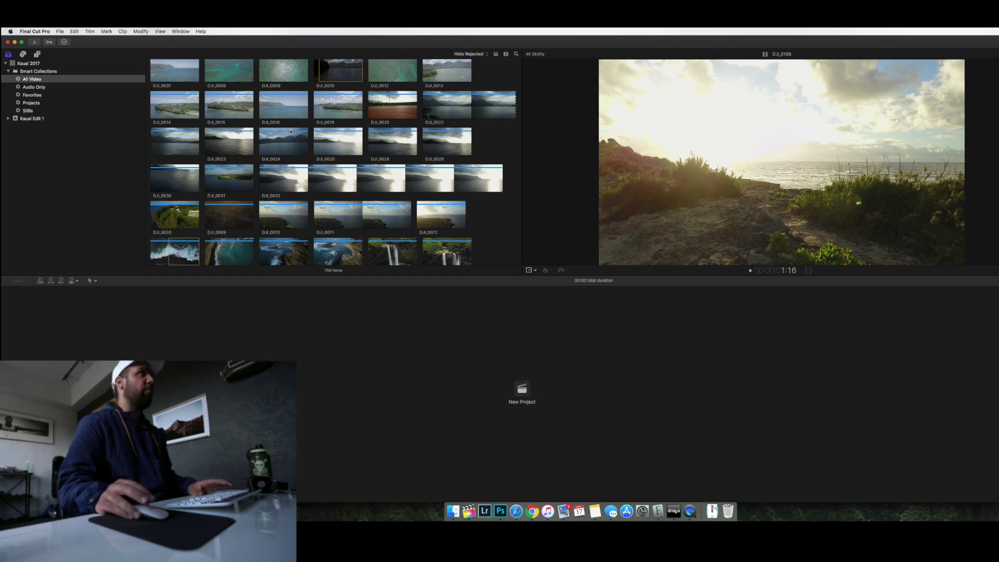
# - Preview the drone clip of the mountain bay and examine the AB4I camera clips with their marked ranges
pyautogui.click(290, 132)
pyautogui.scroll(-15, 302, 133)
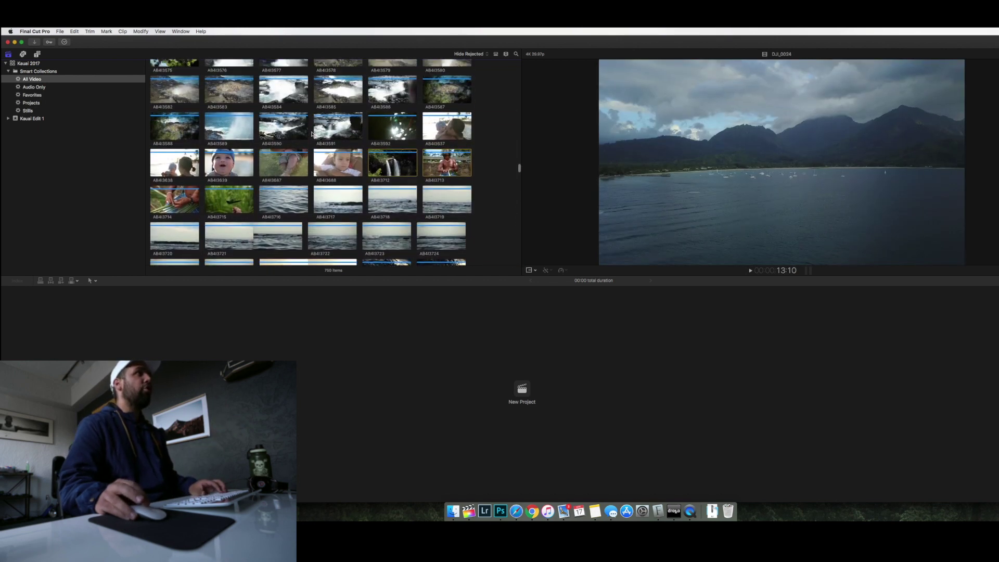
pyautogui.scroll(-2, 310, 133)
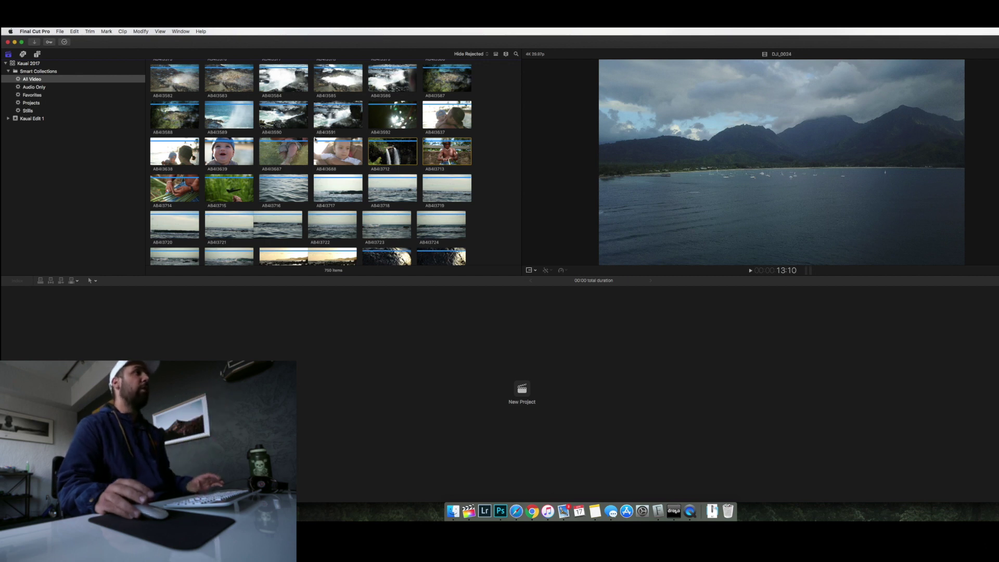
pyautogui.scroll(15, 333, 137)
pyautogui.scroll(15, 334, 137)
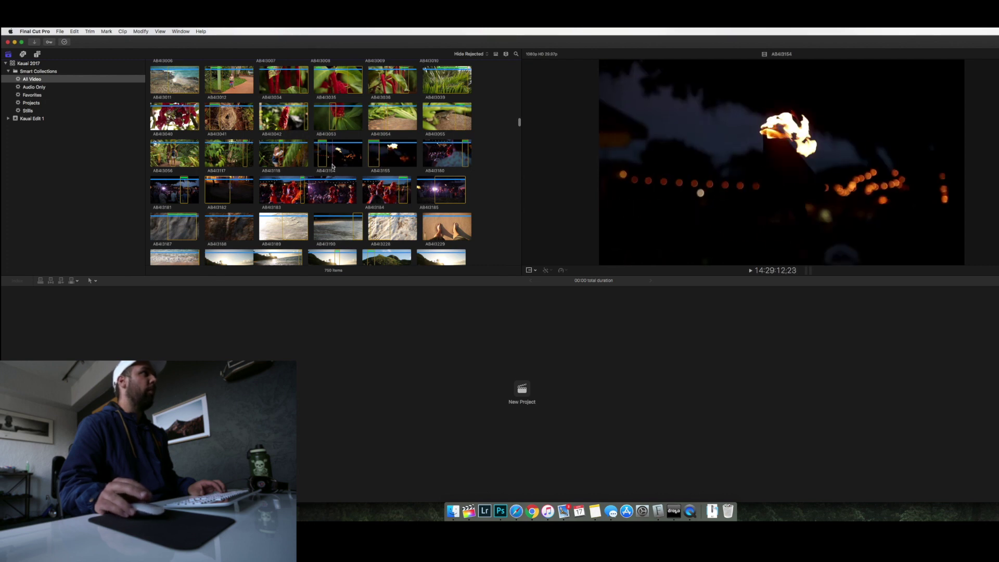
pyautogui.scroll(2, 323, 167)
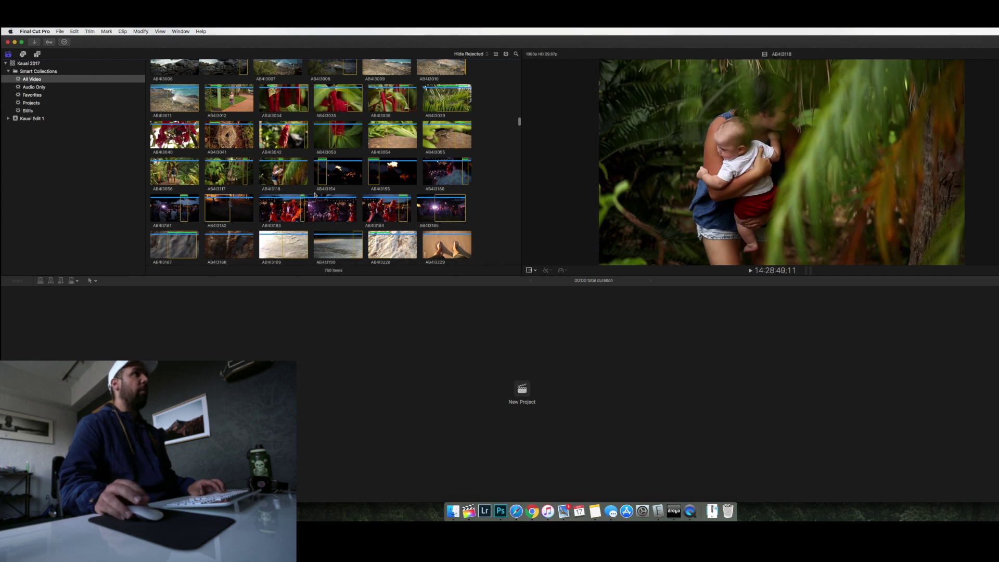
pyautogui.scroll(-10, 315, 194)
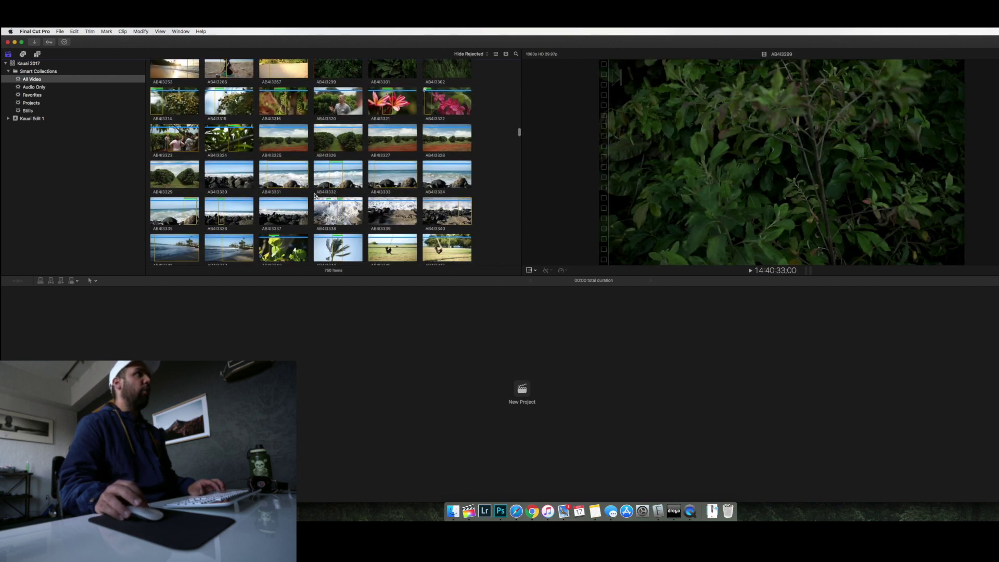
pyautogui.scroll(1, 315, 195)
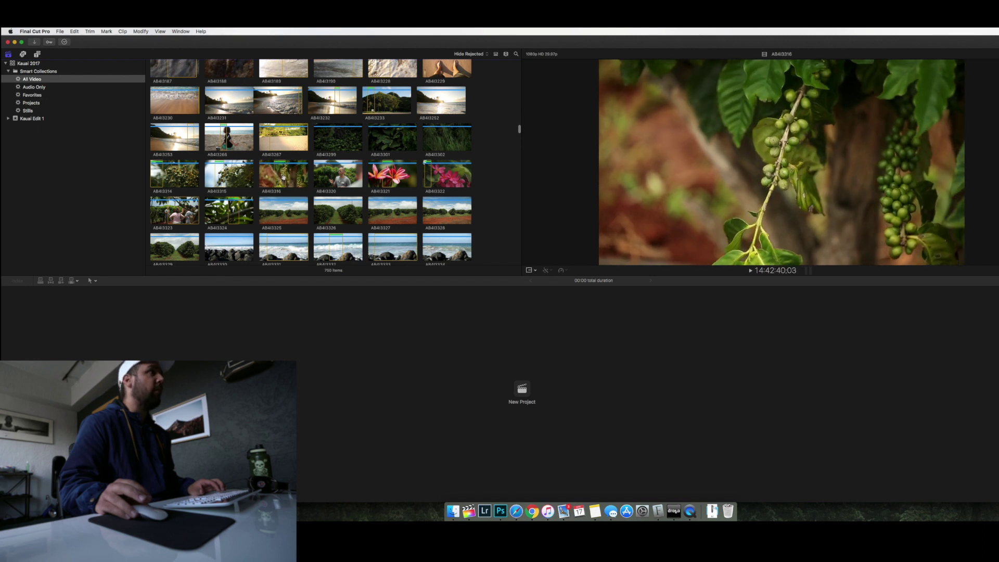
pyautogui.scroll(-10, 331, 209)
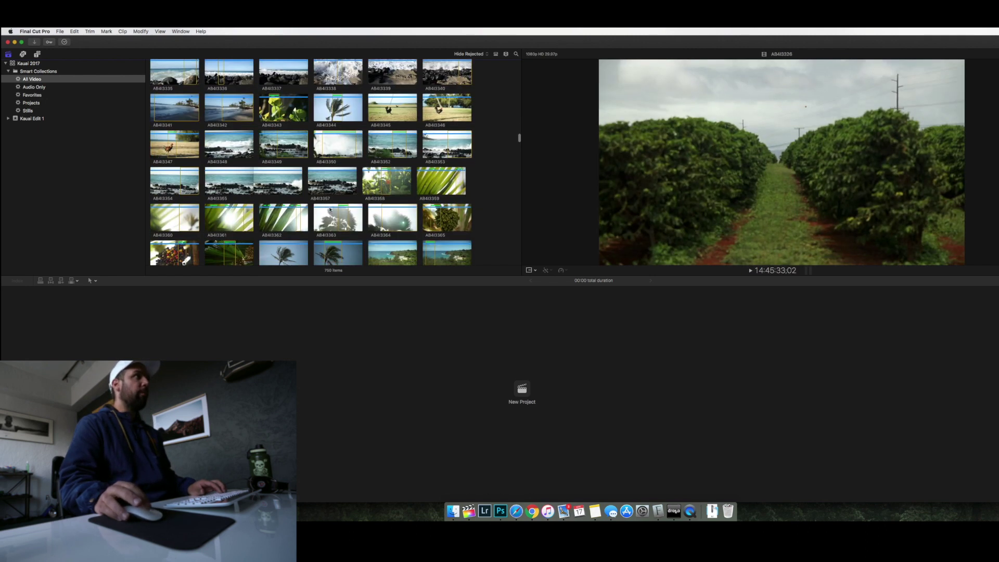
pyautogui.scroll(-12, 331, 209)
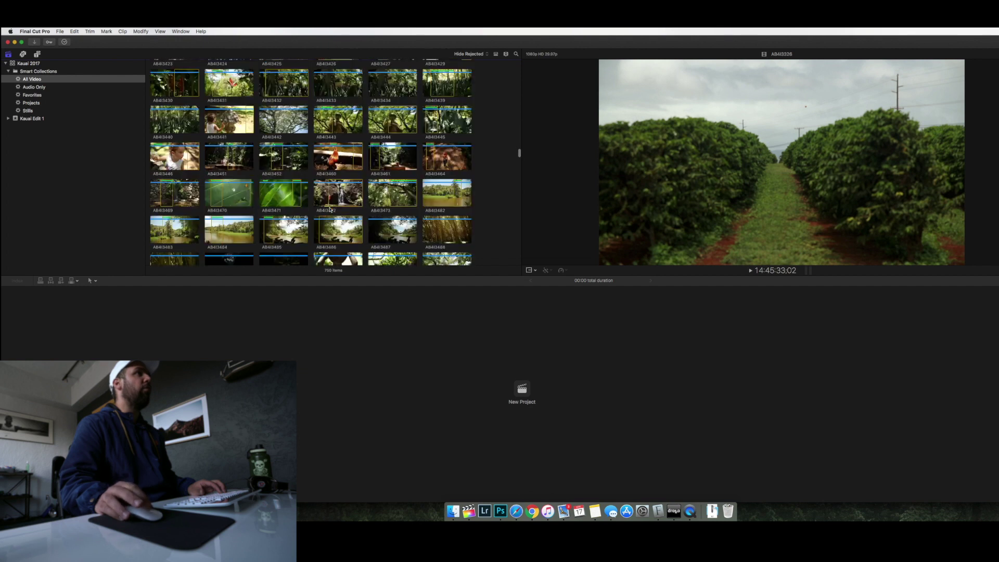
pyautogui.scroll(-8, 331, 210)
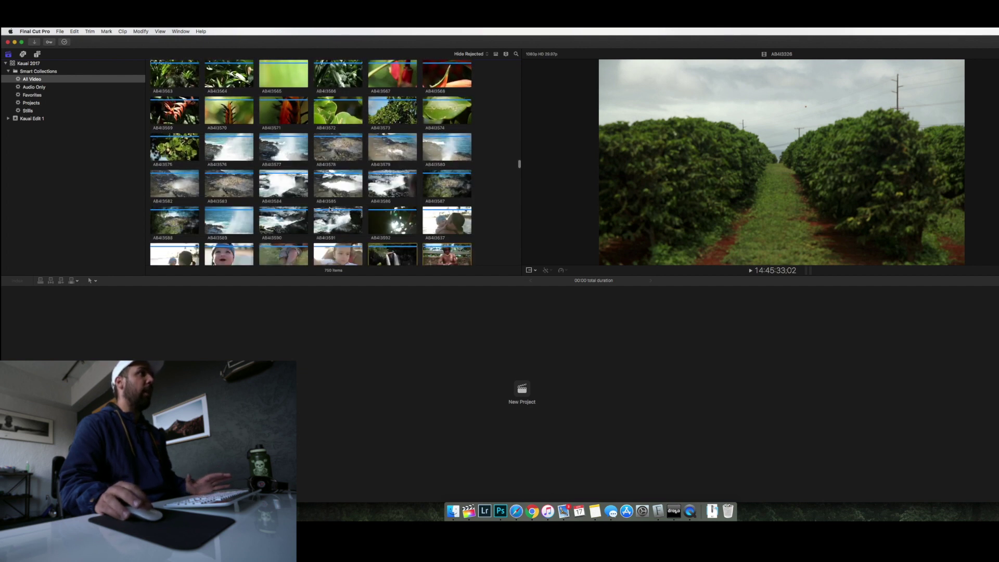
pyautogui.scroll(-4, 330, 210)
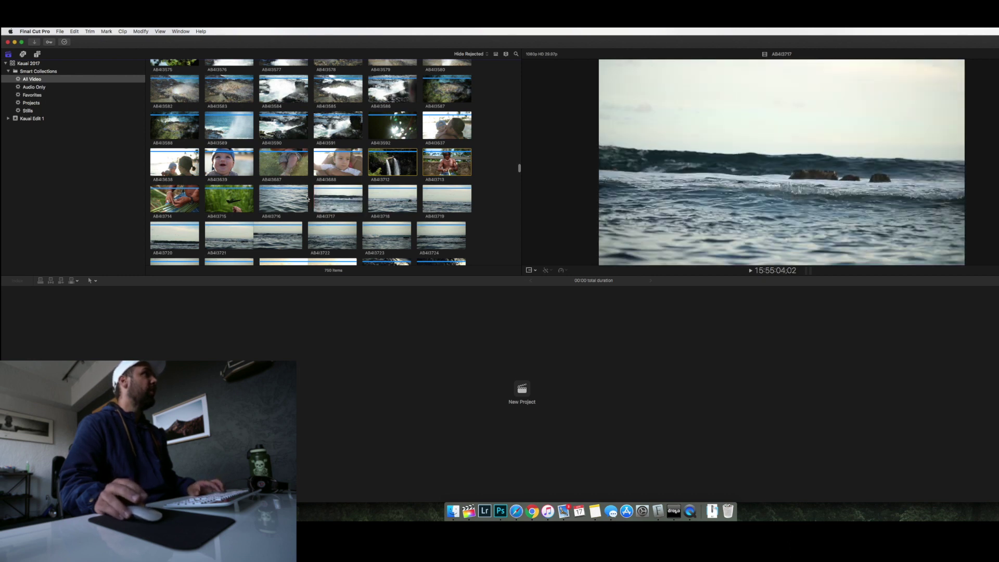
# - Open the Command Editor, search for "down" and view the details of the Down command assigned to the arrow key
pyautogui.click(34, 32)
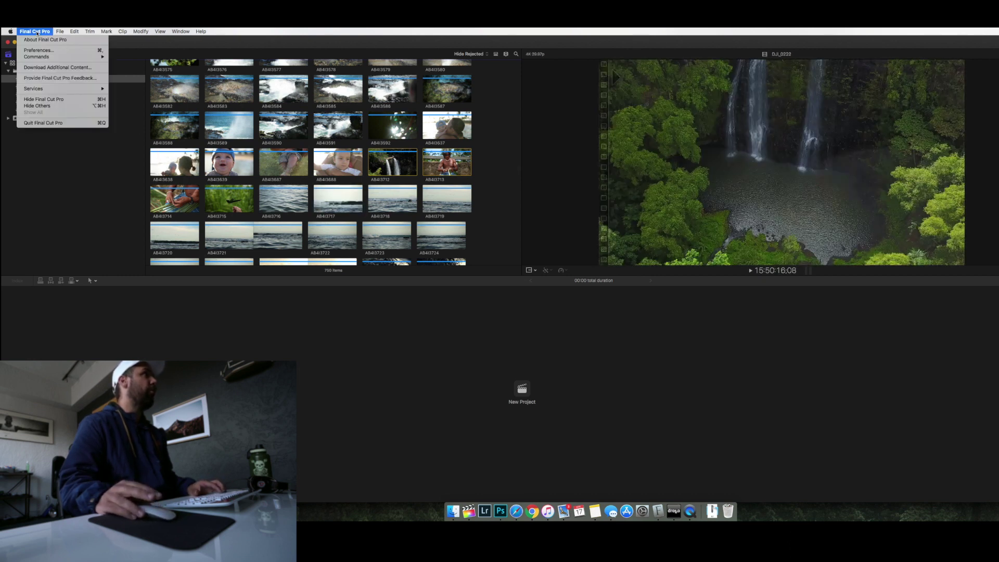
pyautogui.moveTo(61, 56)
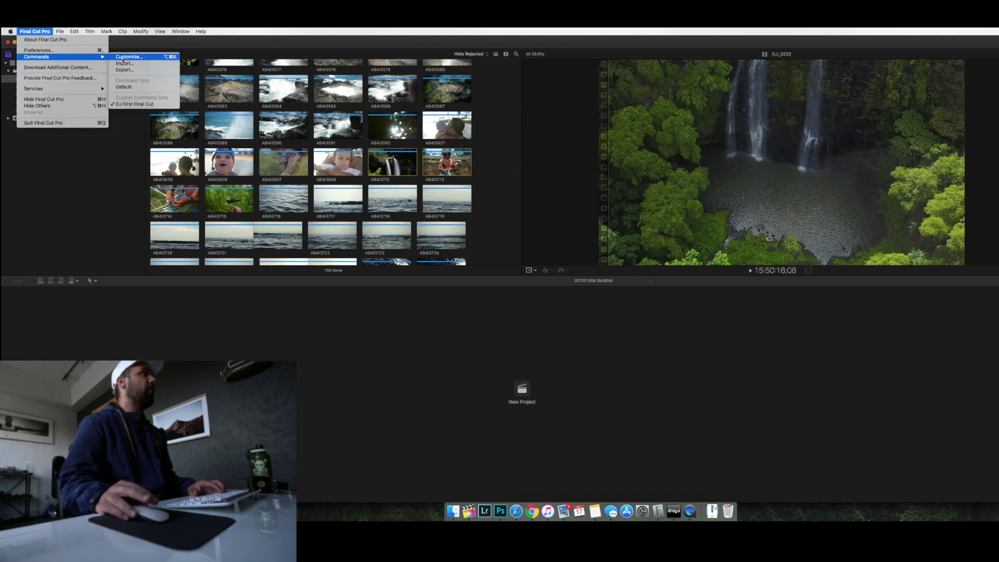
pyautogui.click(122, 57)
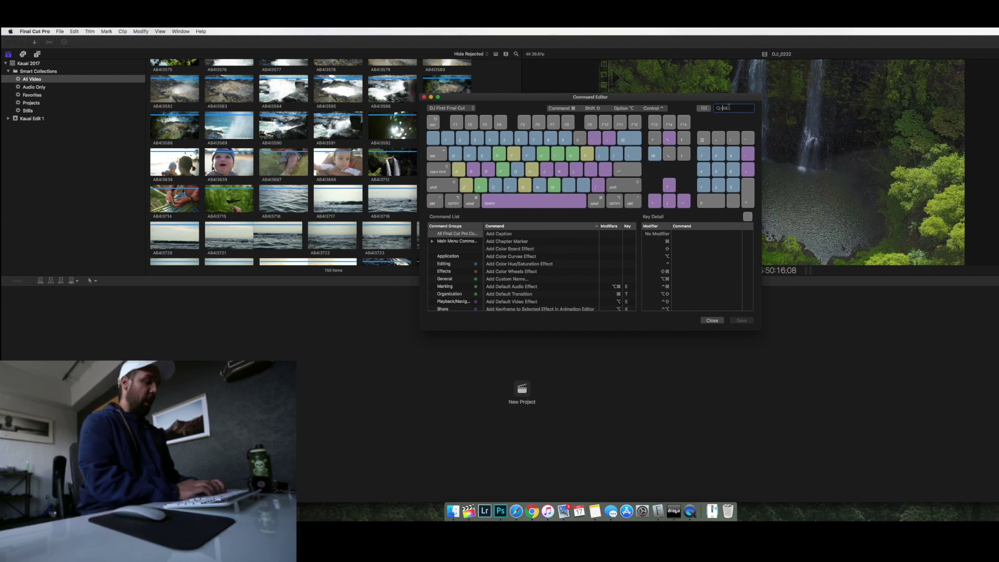
pyautogui.write('n')
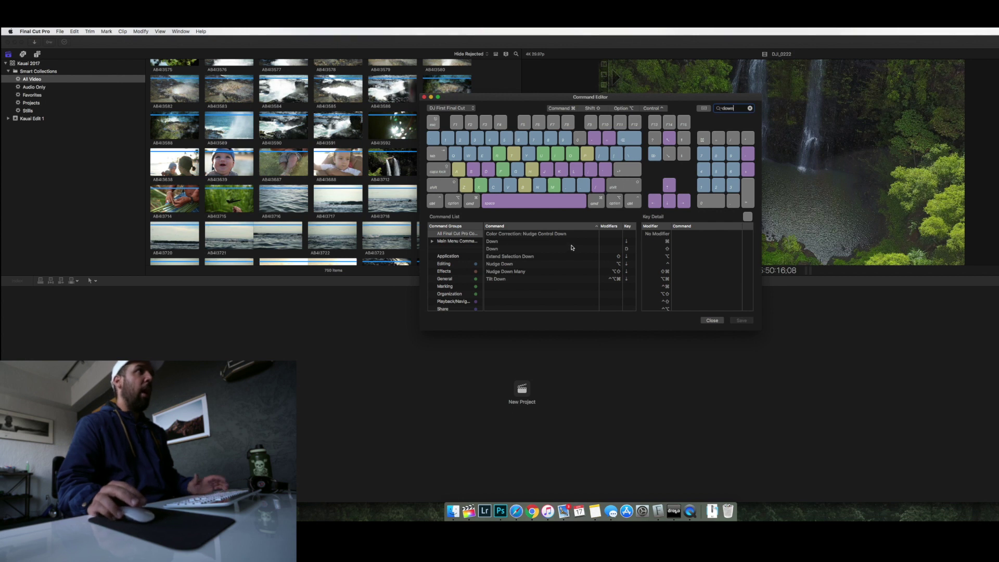
pyautogui.click(511, 242)
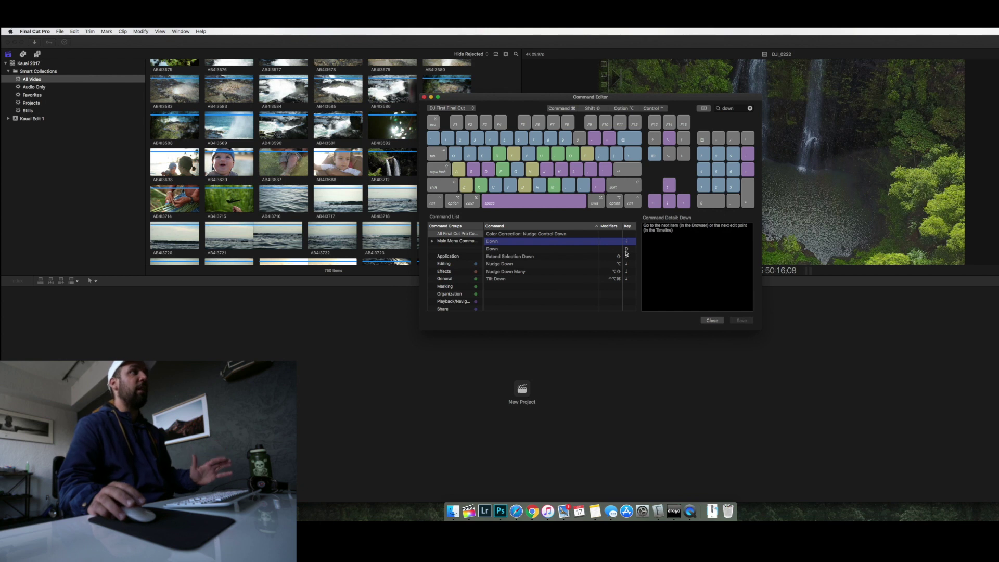
# - Search the commands for "up" and assign Command-S as an additional shortcut for the Up command
pyautogui.click(751, 108)
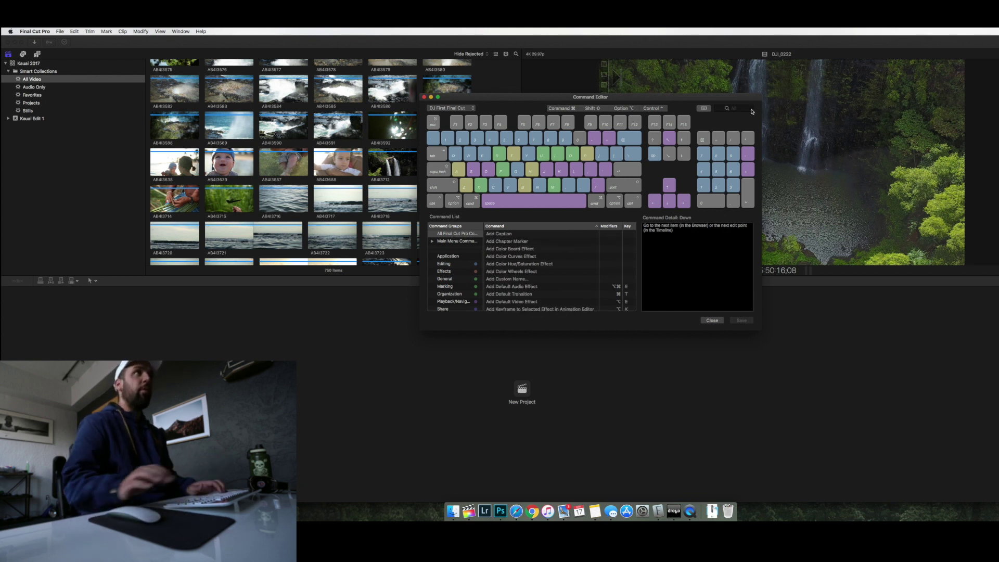
pyautogui.click(733, 108)
pyautogui.write('liftp')
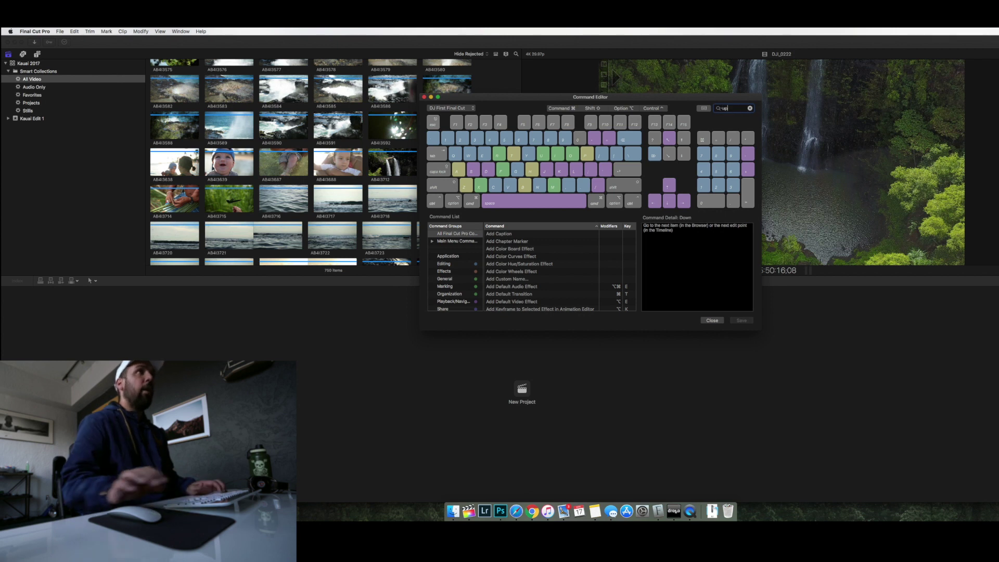
pyautogui.scroll(-1, 565, 268)
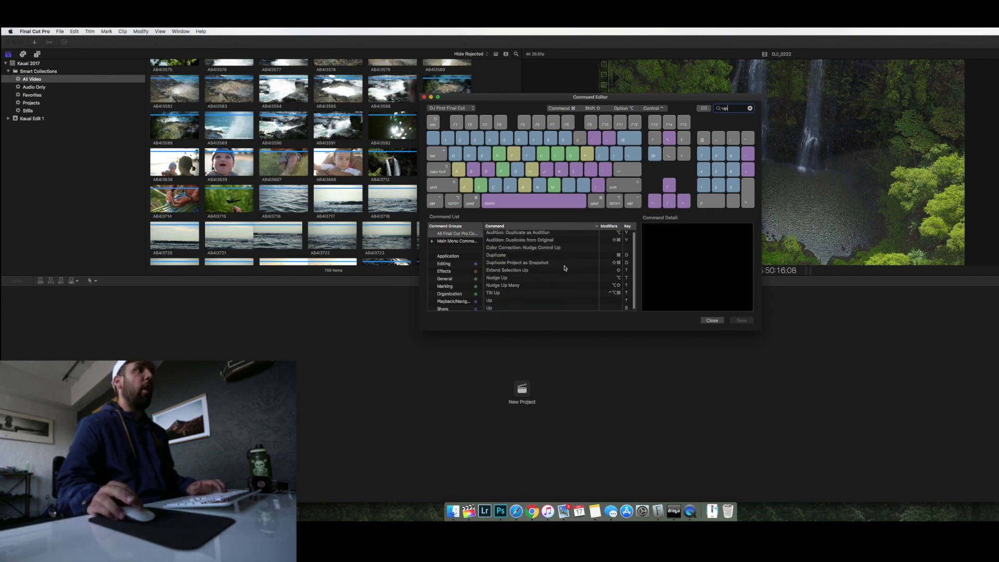
pyautogui.click(558, 308)
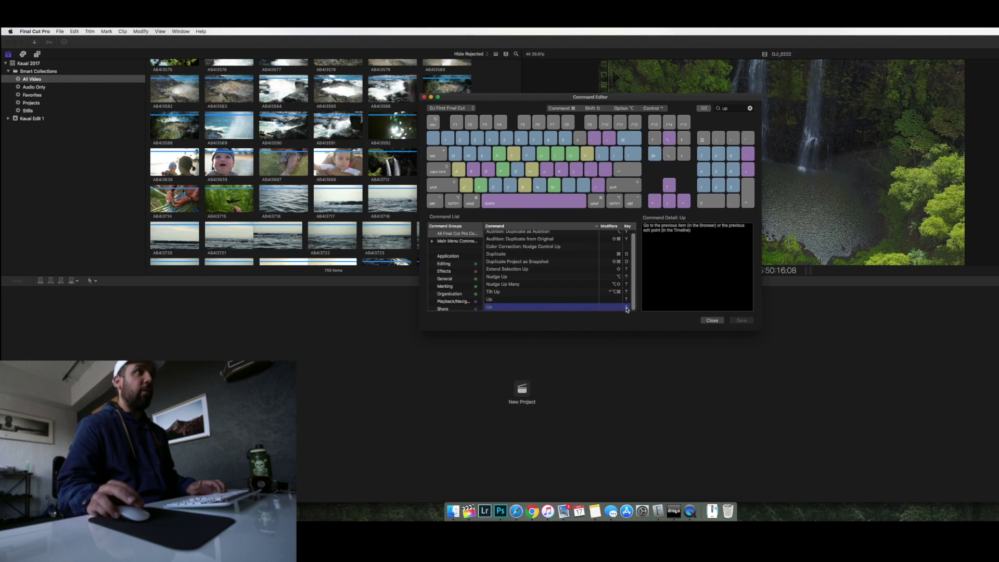
pyautogui.press('s')
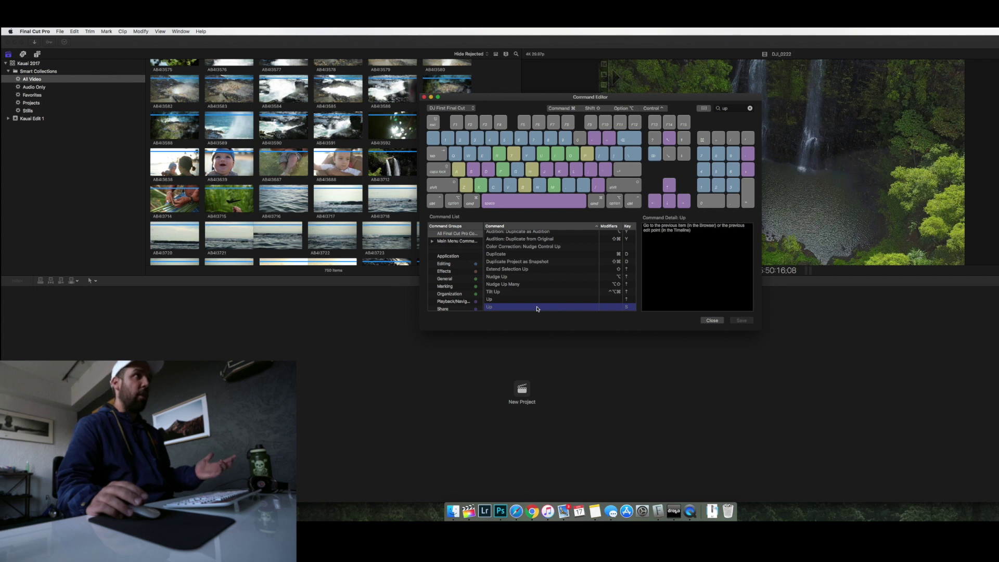
pyautogui.press('super+s')
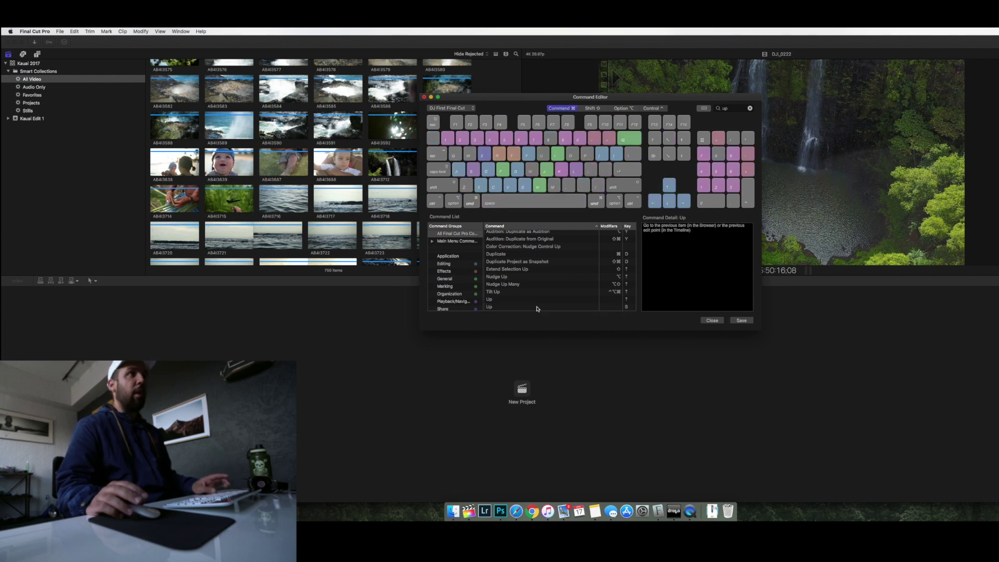
pyautogui.press('super+s')
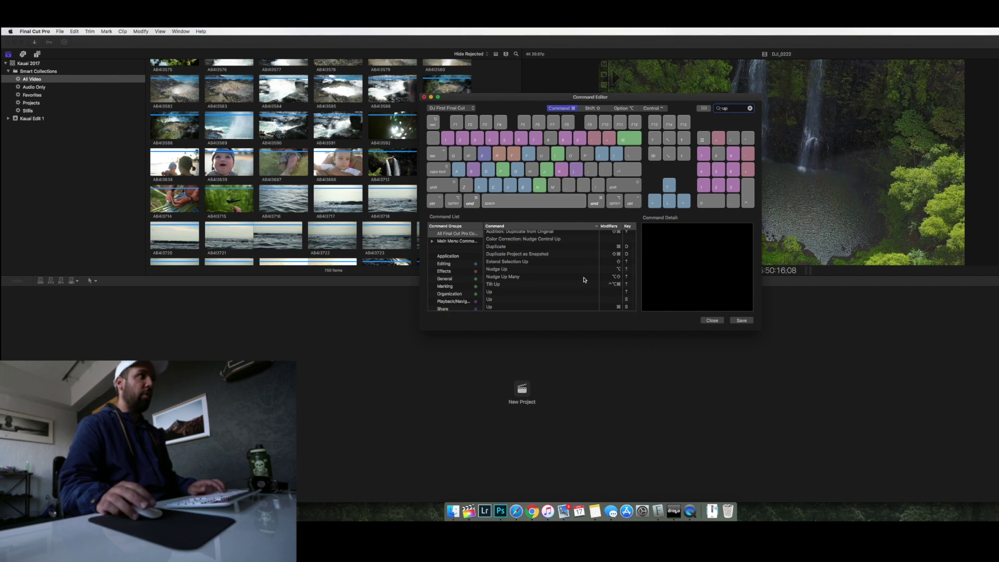
# - Search the command list for "favorite" to check its shortcut
pyautogui.click(750, 109)
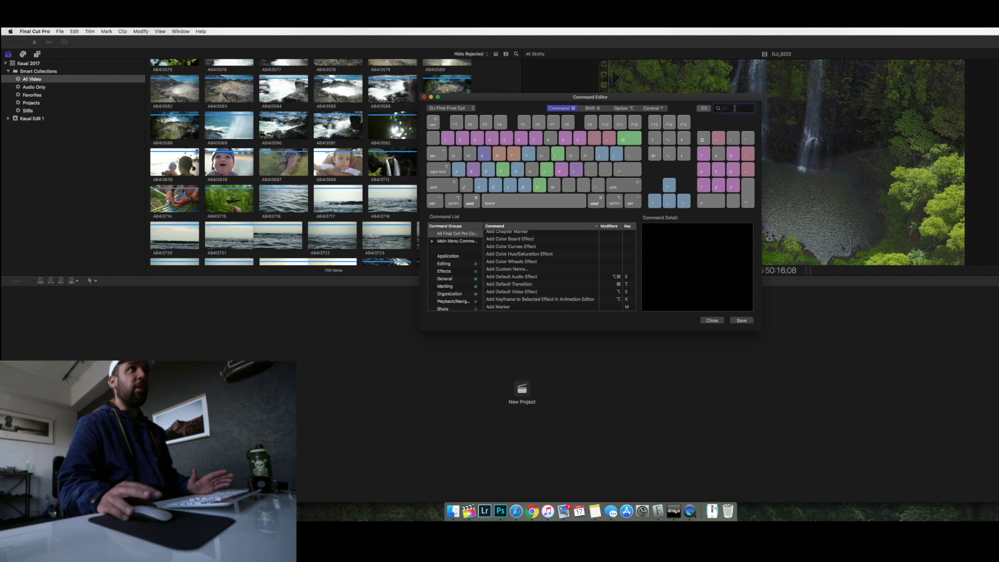
pyautogui.write('fa')
pyautogui.write('c')
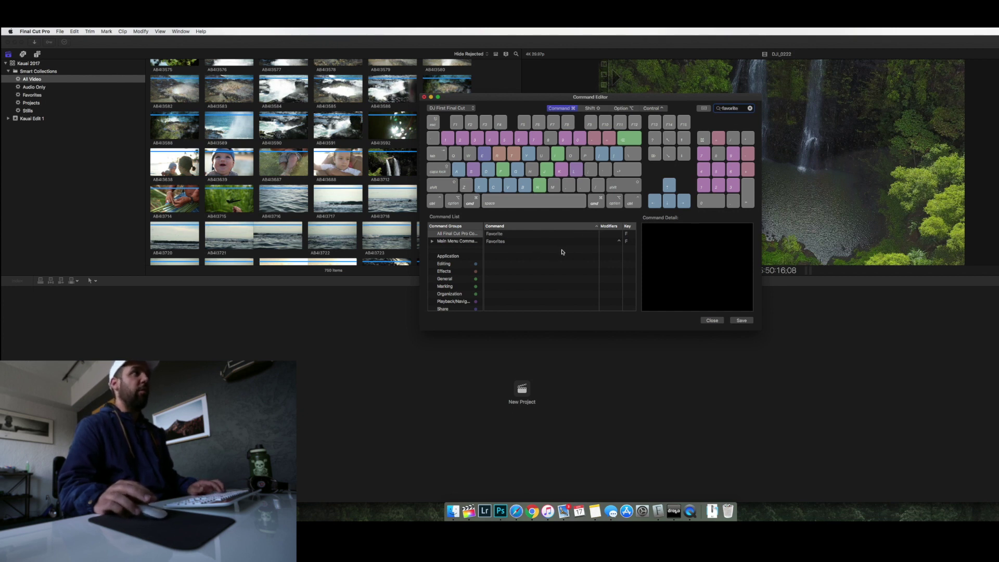
# - Search the command list for "set range start" to check its shortcut
pyautogui.click(750, 109)
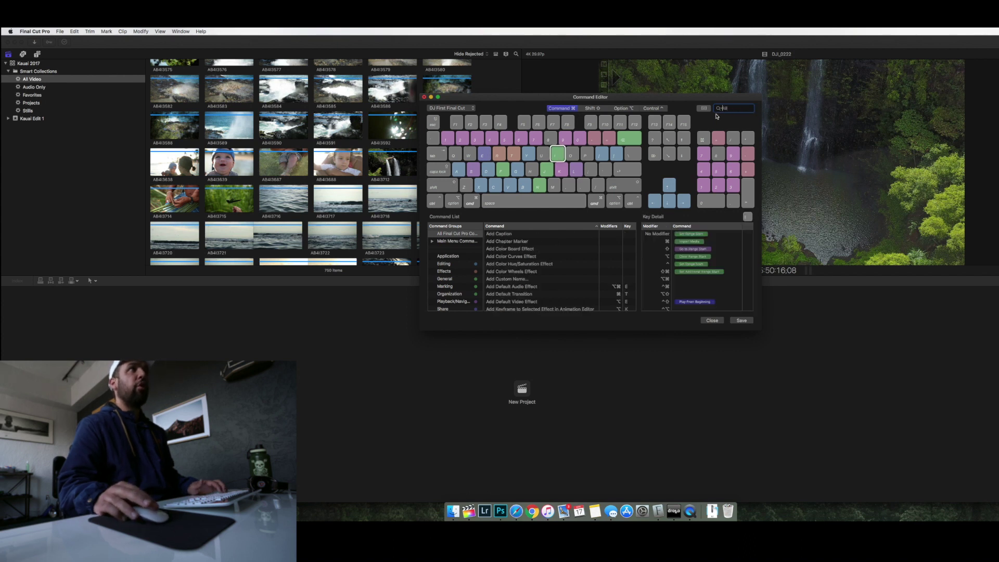
pyautogui.write('set ran')
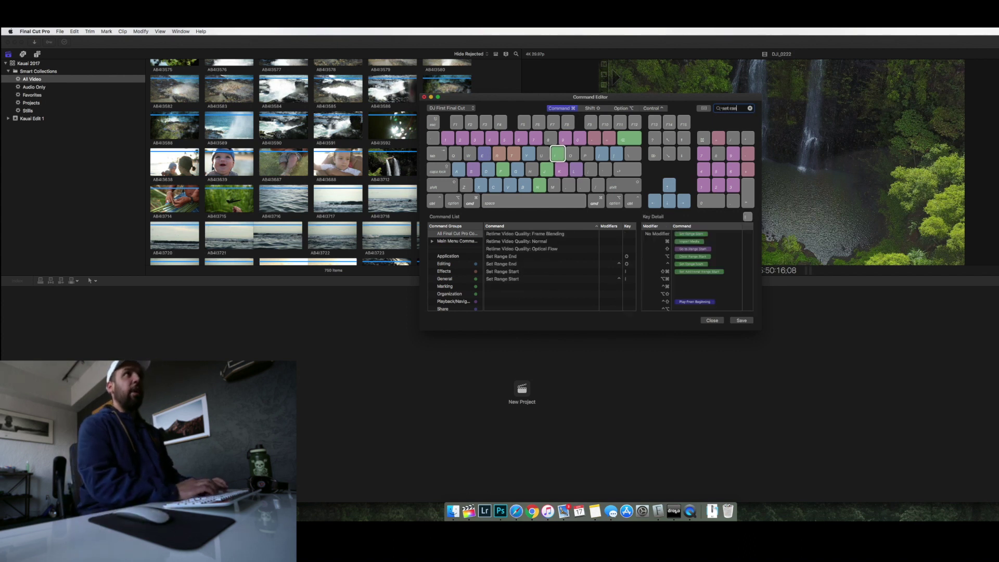
pyautogui.write('ge start')
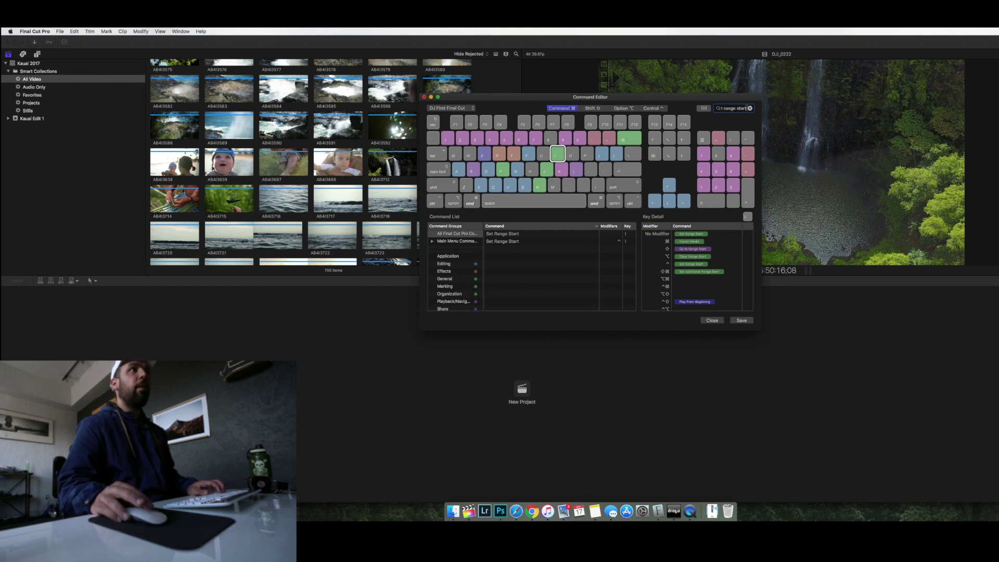
# - Search the command list for "set range end" to check its shortcut
pyautogui.click(750, 108)
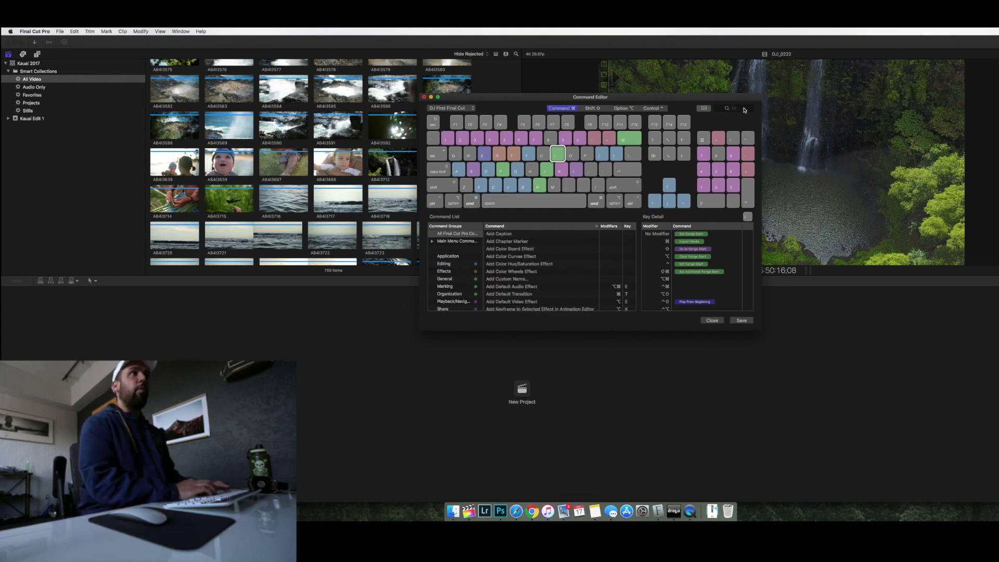
pyautogui.write('se')
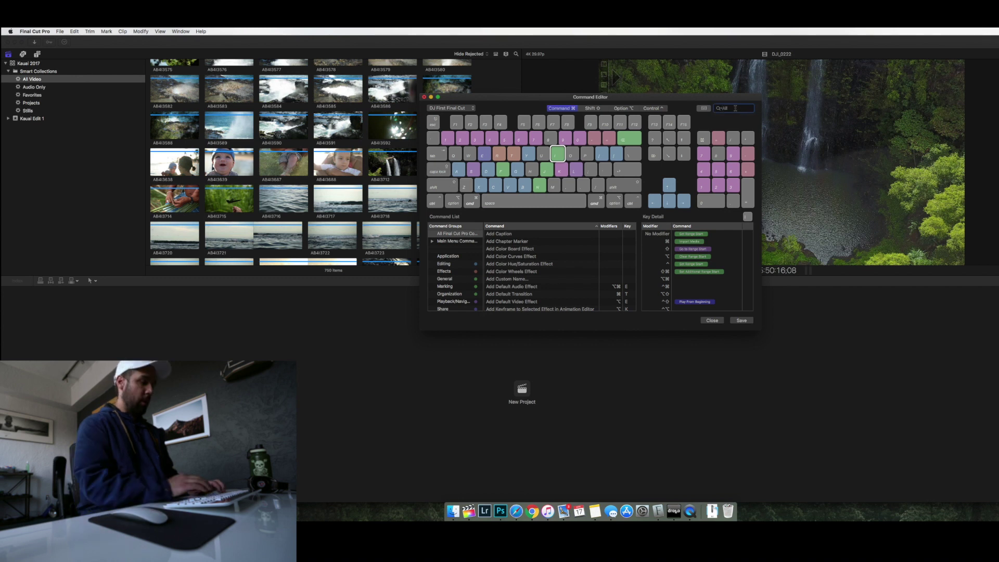
pyautogui.write('t rea')
pyautogui.press('BackSpace')
pyautogui.press('BackSpace')
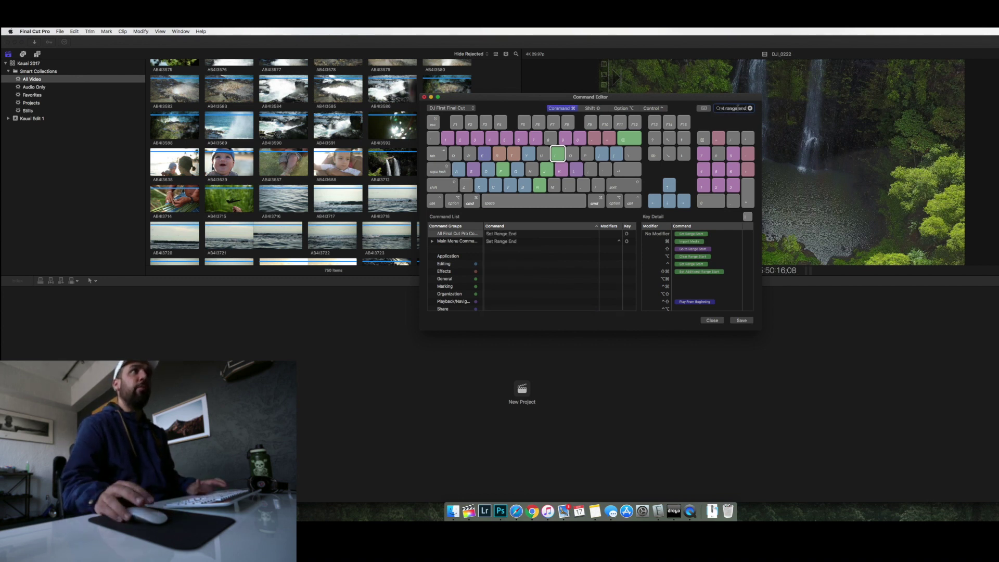
# - Clear the command search and close the Command Editor without saving the changes to the "DJ First Final Cut" command set
pyautogui.click(750, 108)
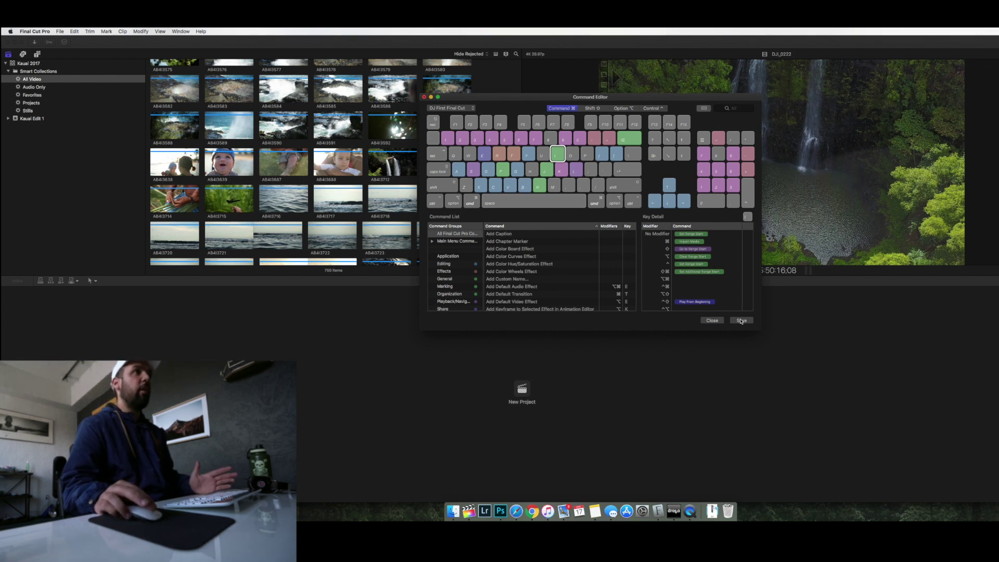
pyautogui.click(719, 320)
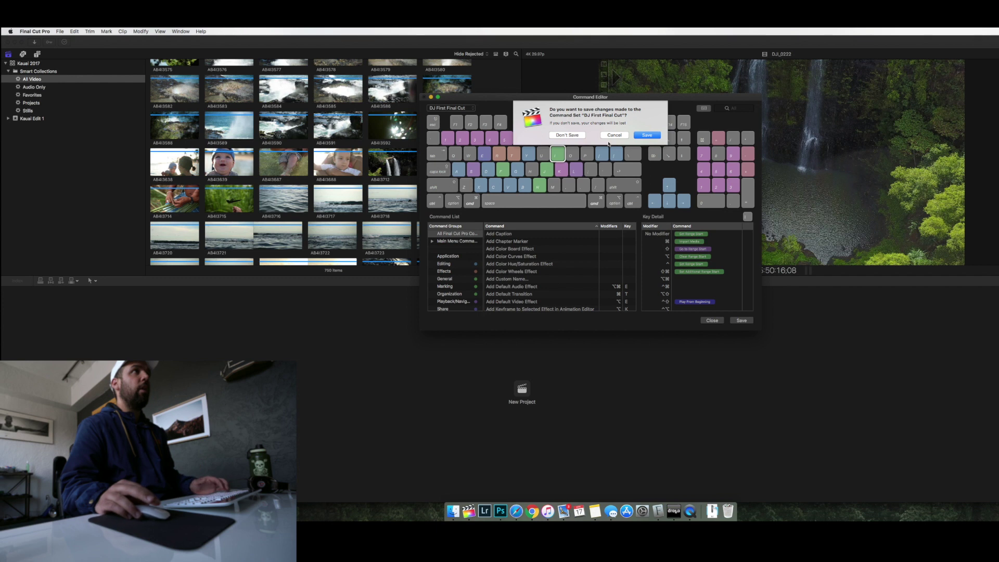
pyautogui.click(567, 136)
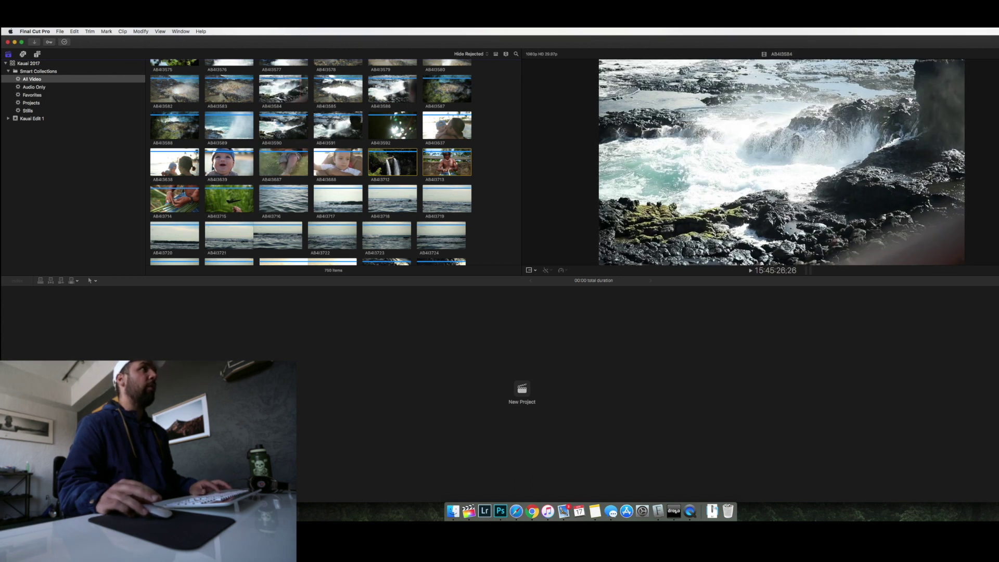
# - Switch the browser to list view and return it to filmstrip view
pyautogui.click(496, 54)
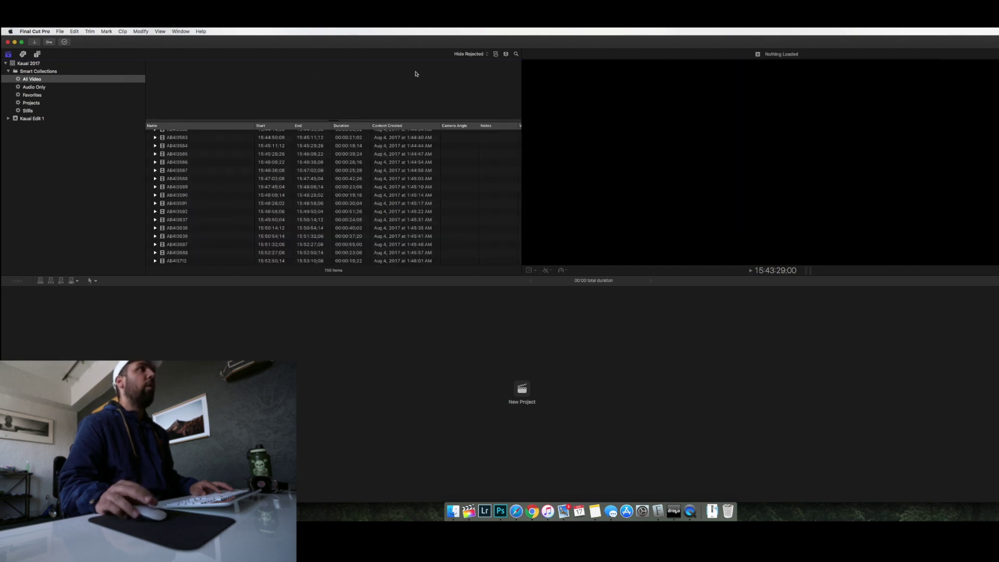
pyautogui.click(495, 54)
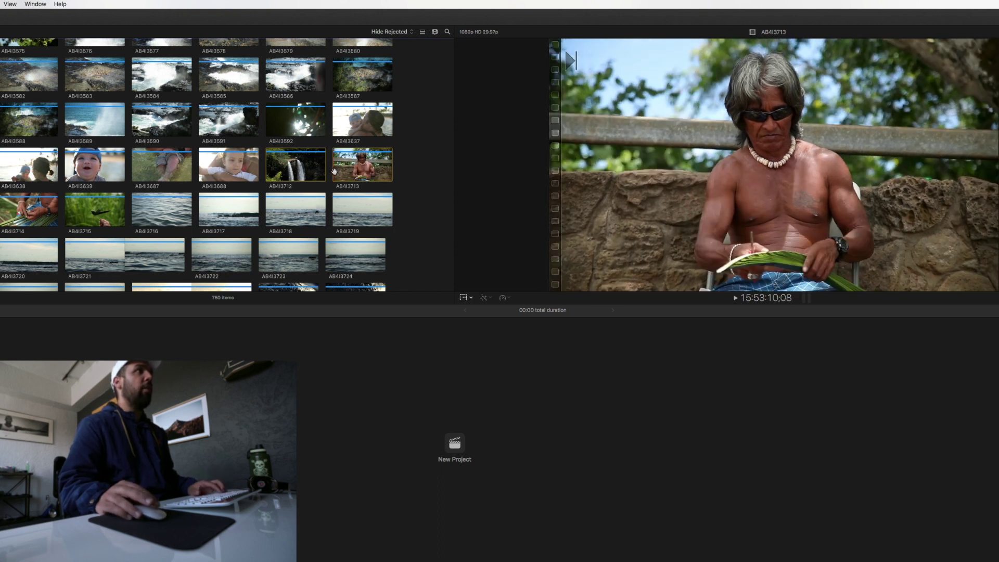
# - Select clip AB4I3713 and play it forward and in reverse to examine the footage around 15:53:16
pyautogui.click(335, 171)
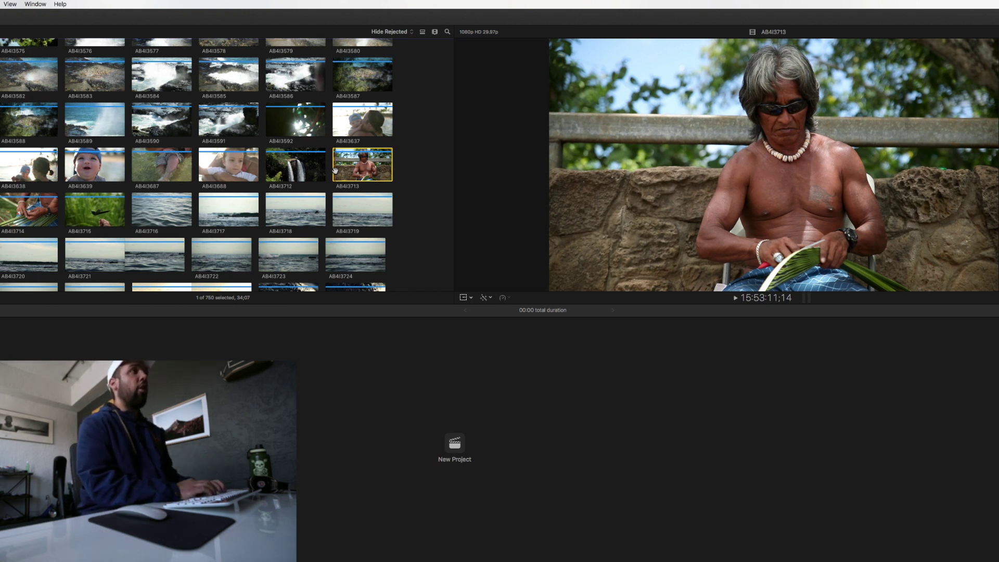
pyautogui.press('space')
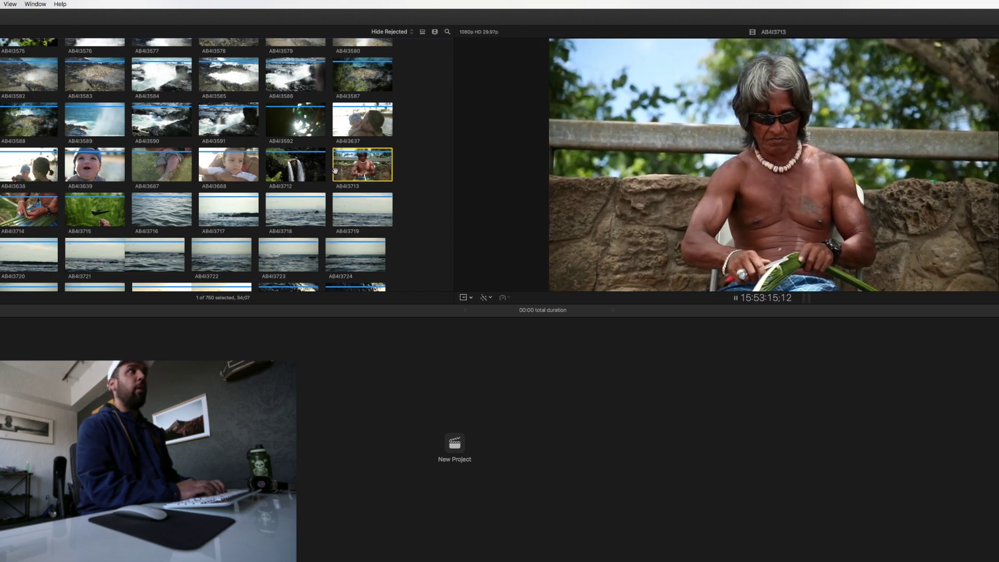
pyautogui.press('space')
pyautogui.press('j')
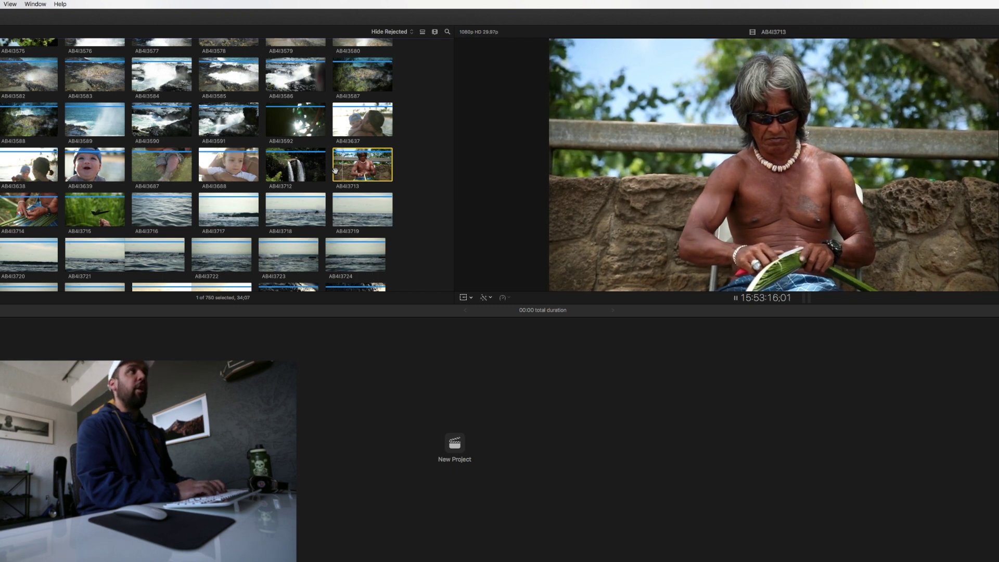
pyautogui.press('space')
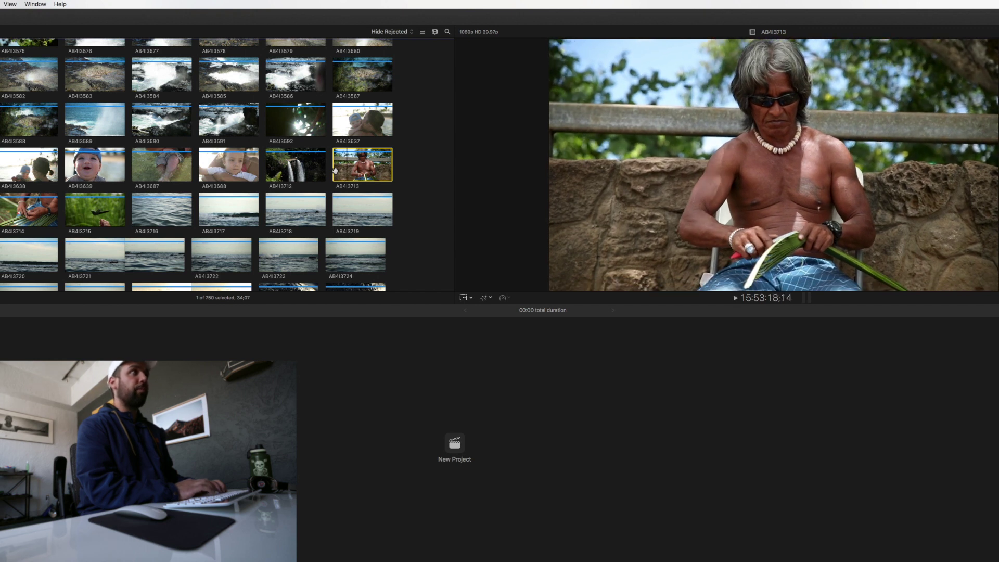
pyautogui.press('space')
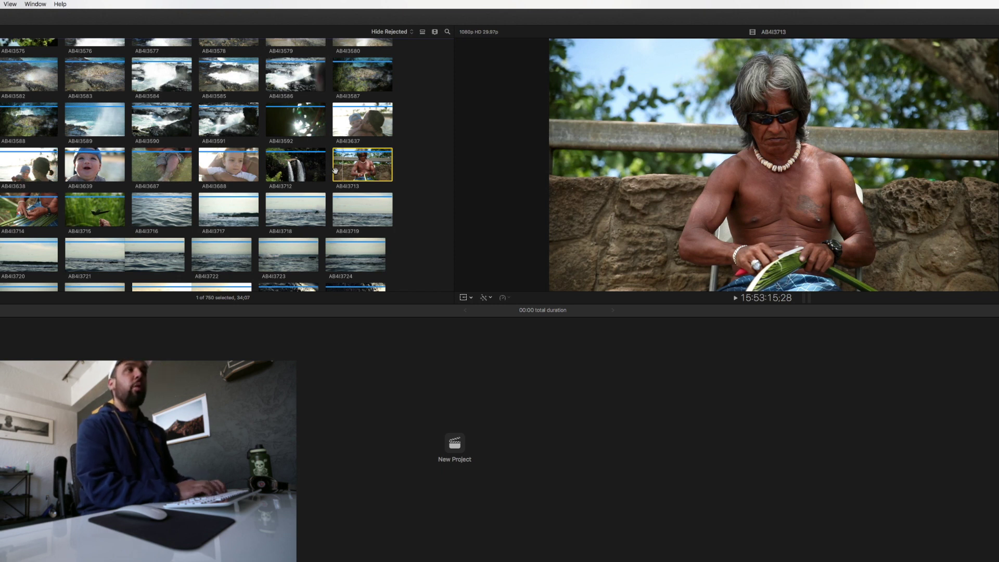
# - Mark a range of about 3 seconds in clip AB4I3713, starting near 15:53:16
pyautogui.press('space')
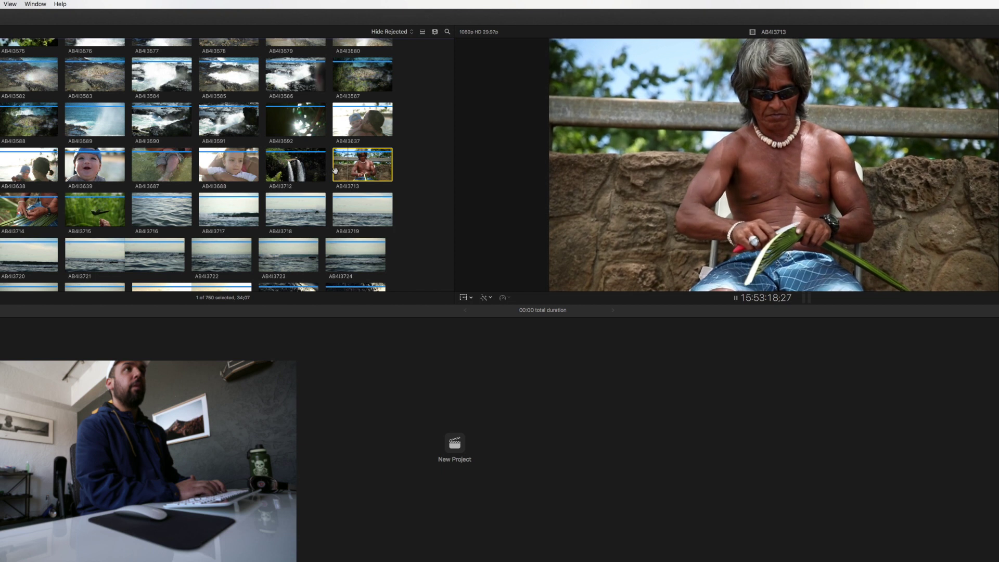
pyautogui.press('j')
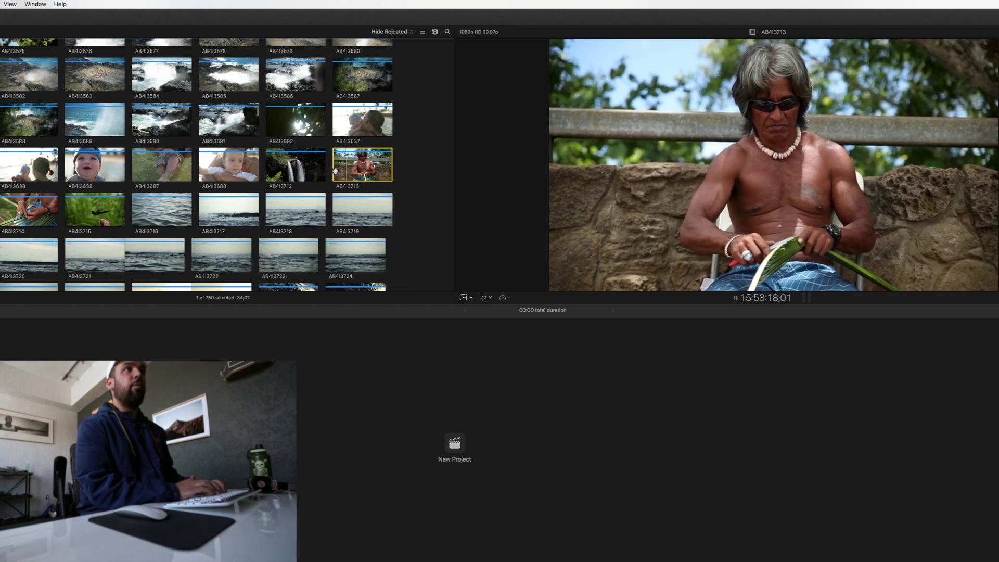
pyautogui.press('k')
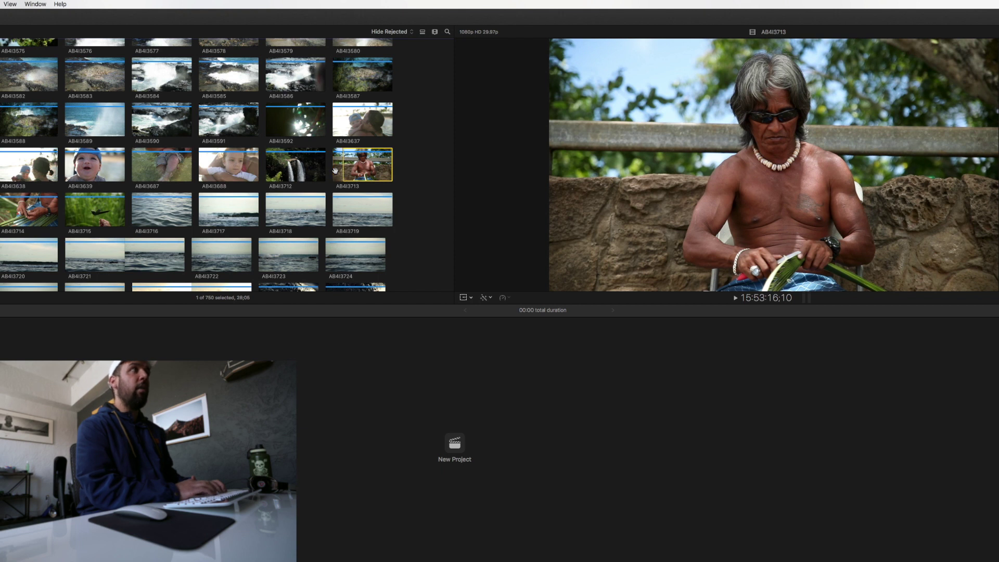
pyautogui.press('l')
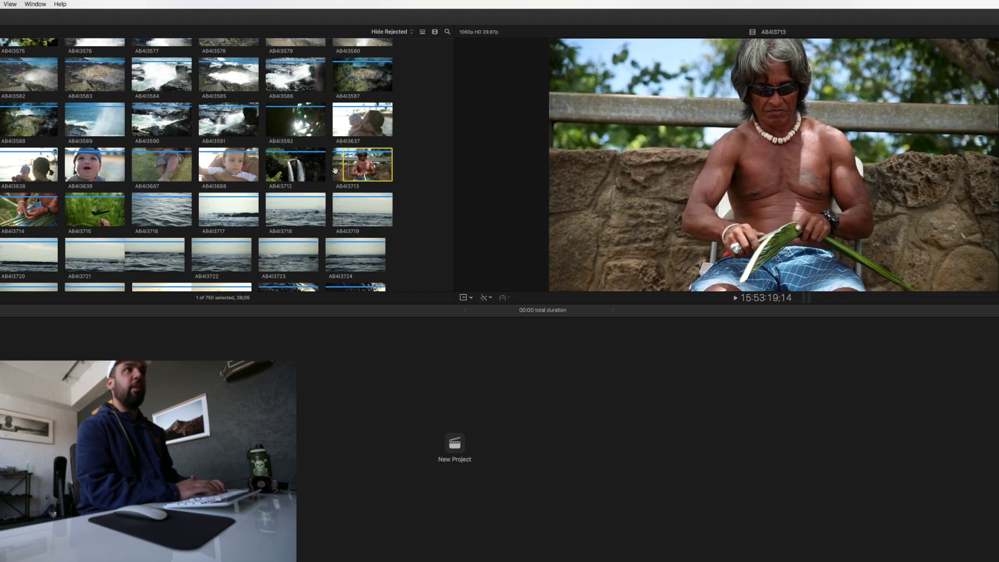
pyautogui.press('o')
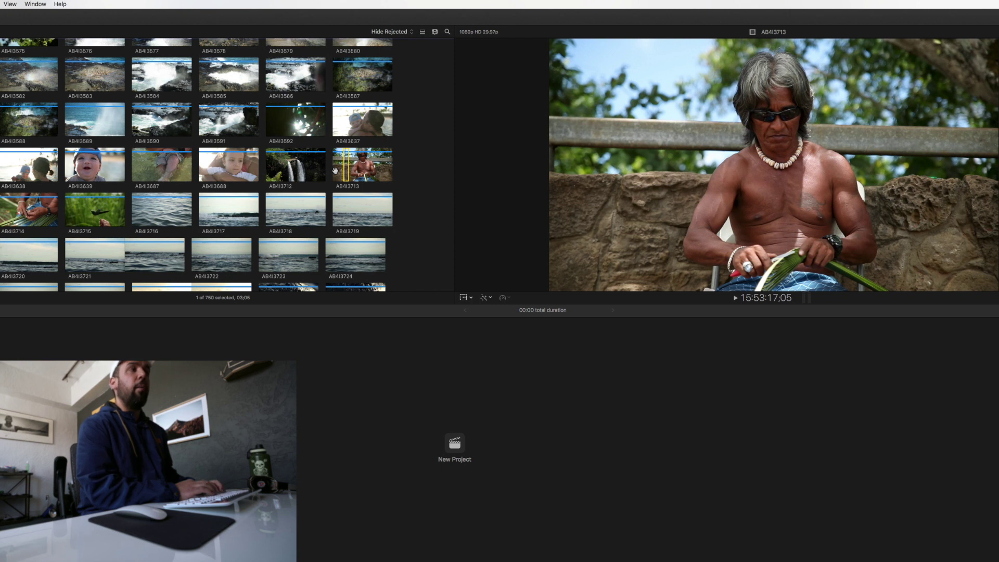
# - Play further into clip AB4I3713 and mark a range of about 3.5 seconds starting near 15:53:26
pyautogui.press('space')
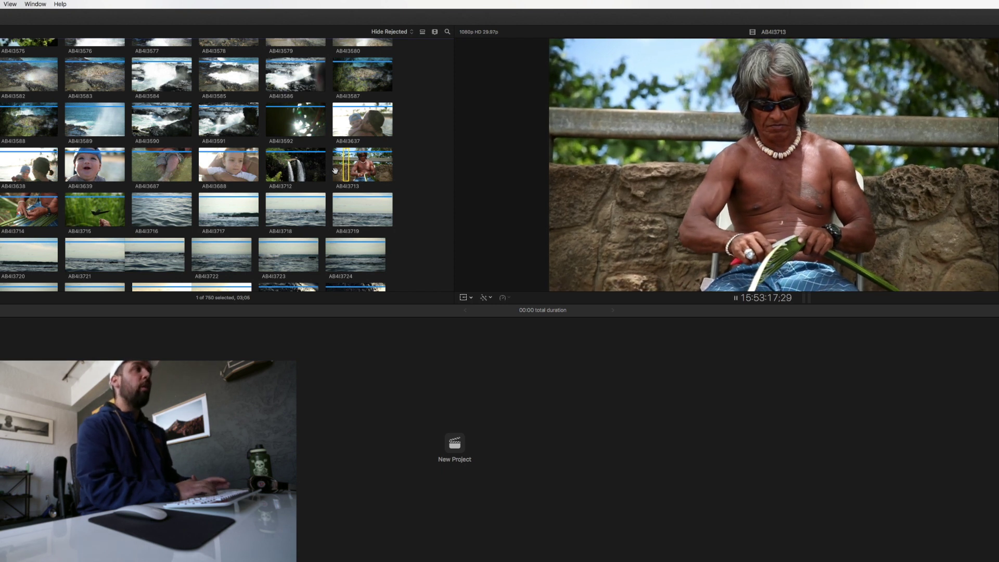
pyautogui.press('space')
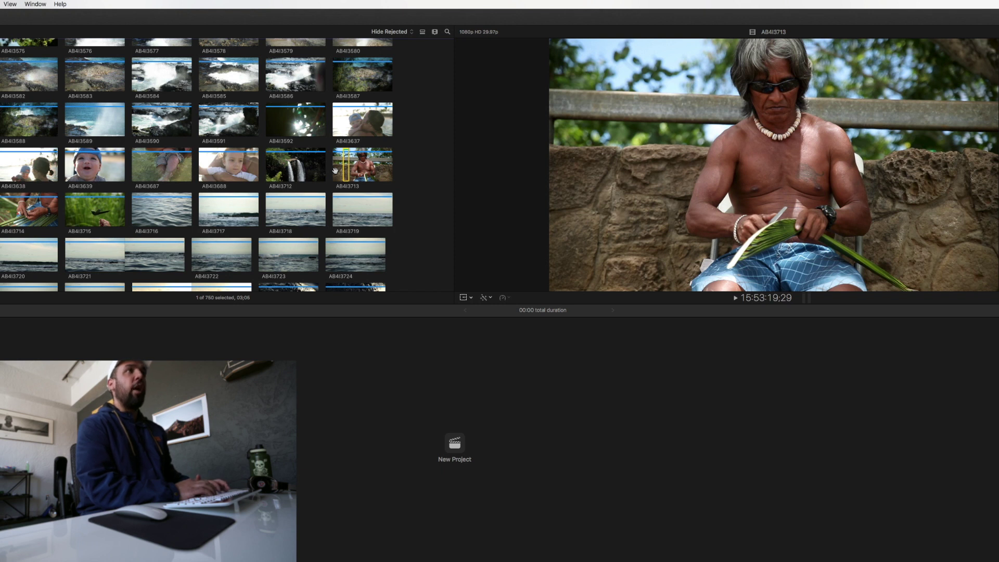
pyautogui.press('space')
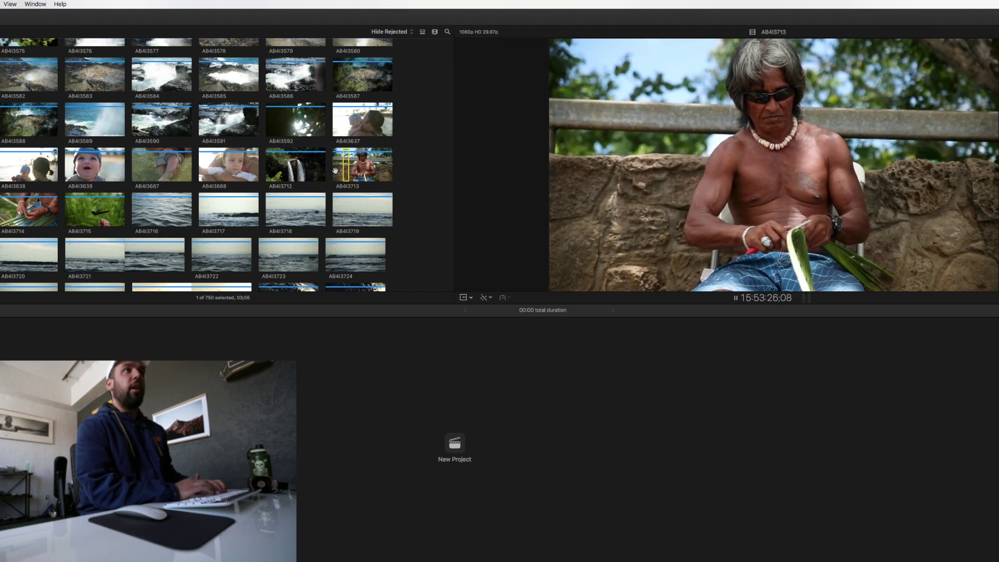
pyautogui.press('space')
pyautogui.press('i')
pyautogui.press('space')
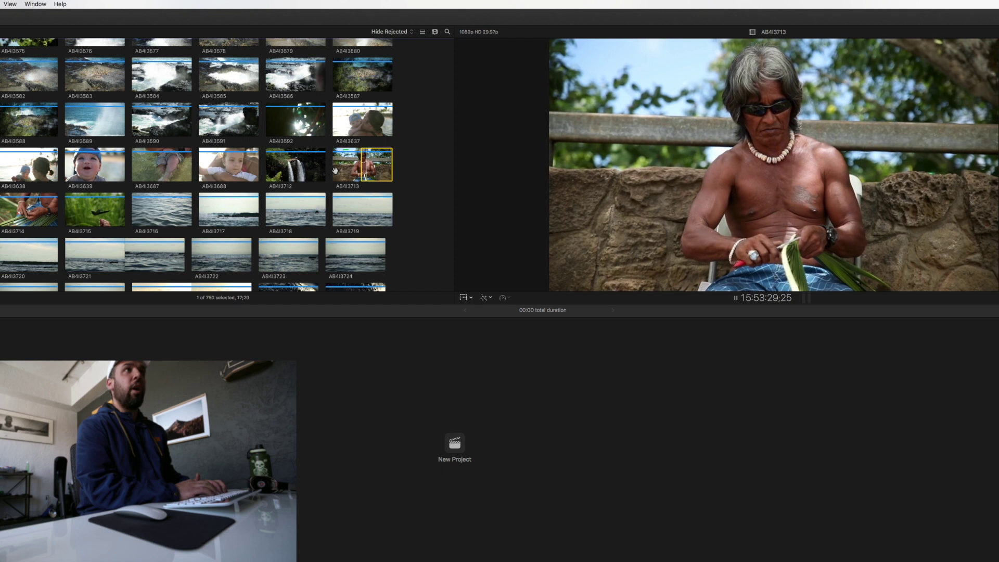
pyautogui.press('o')
pyautogui.press('space')
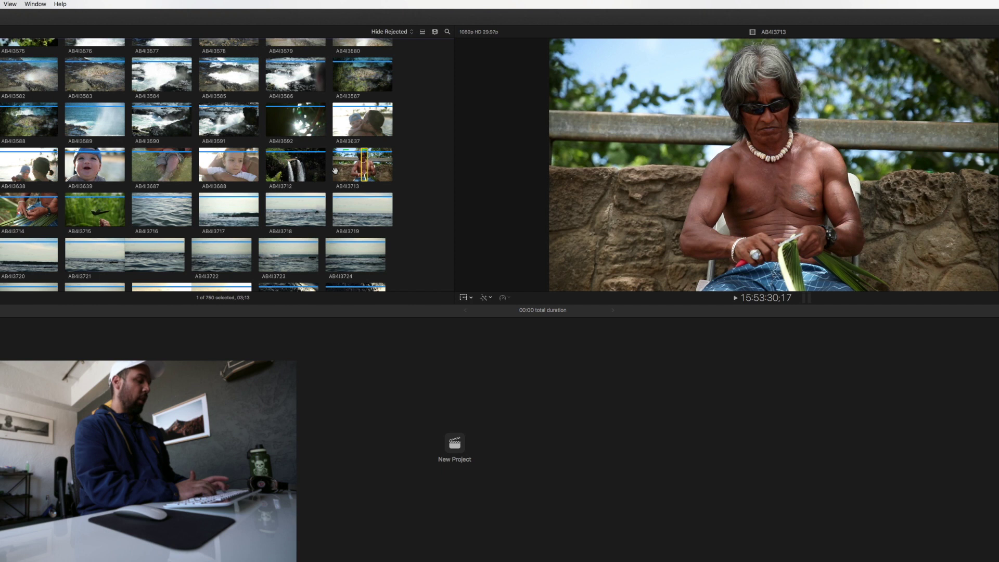
# - Step back and forth through the clips from AB4I3713 to AB4I3719 to preview them in the viewer
pyautogui.press('Down')
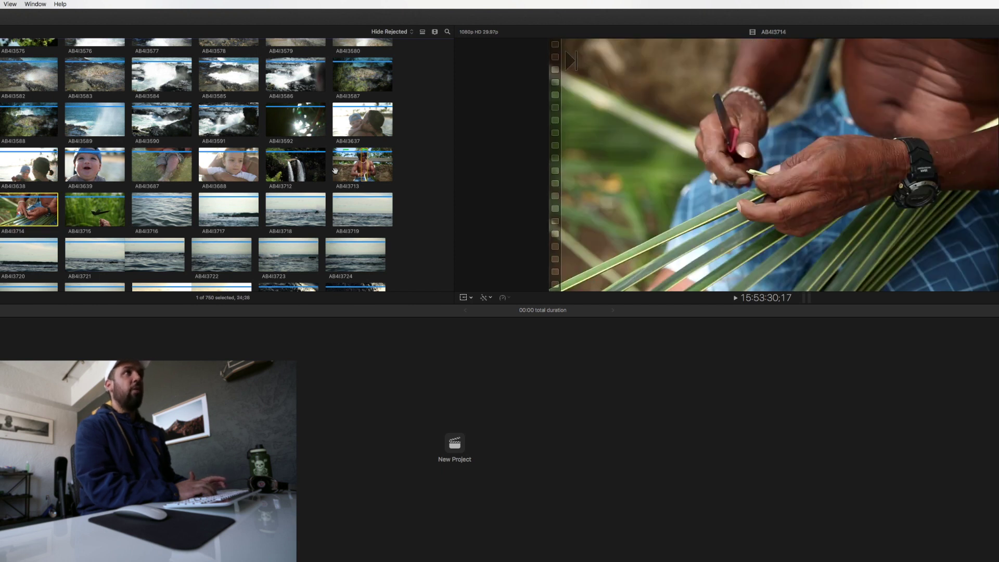
pyautogui.press('Right')
pyautogui.press('Right')
pyautogui.press('Right')
pyautogui.press('Right')
pyautogui.press('Right')
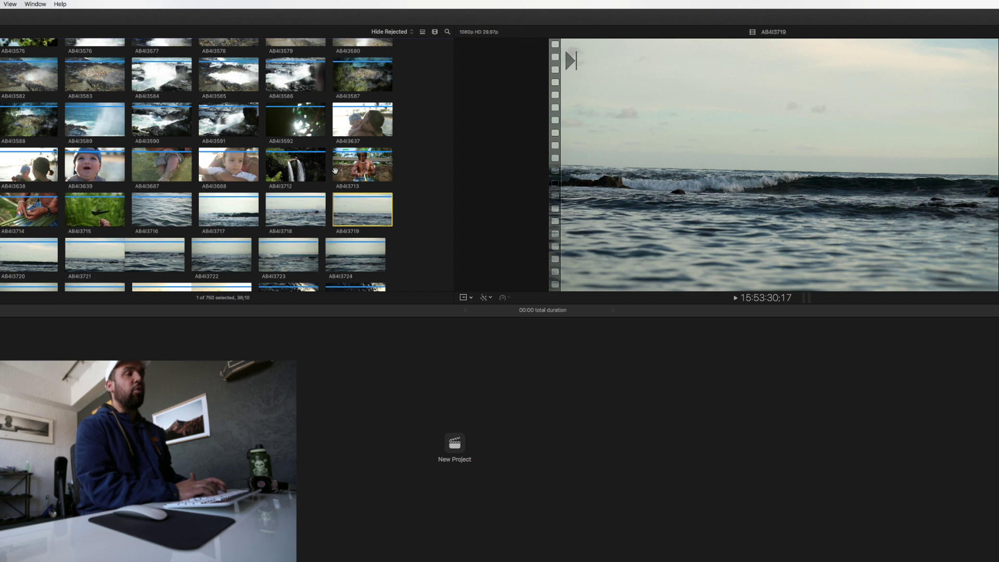
pyautogui.press('Left')
pyautogui.press('Left')
pyautogui.press('Left')
pyautogui.press('Left')
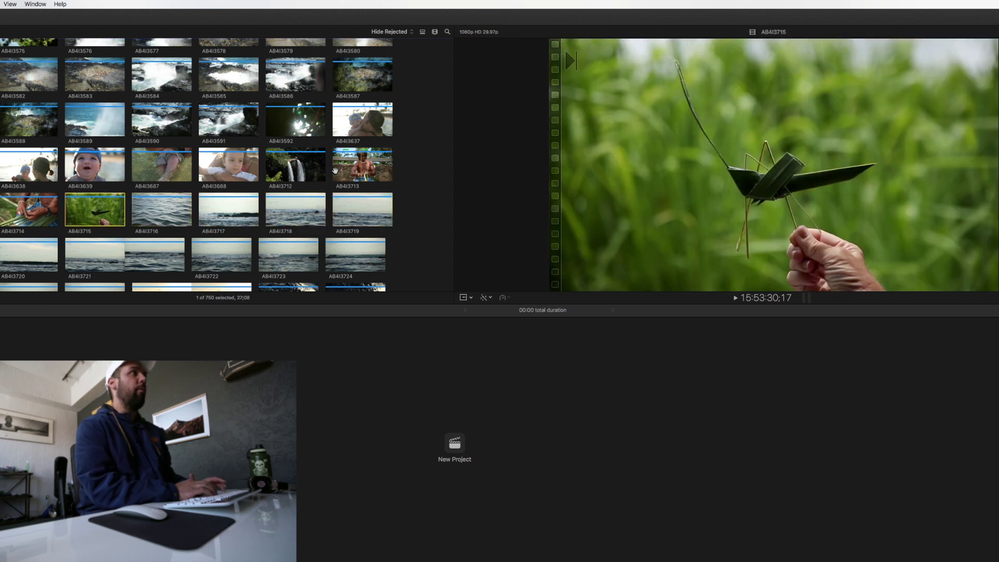
pyautogui.press('Left')
pyautogui.press('Left')
pyautogui.press('Left')
pyautogui.press('Left')
pyautogui.press('Right')
pyautogui.press('Right')
pyautogui.press('Right')
pyautogui.press('Right')
pyautogui.press('Right')
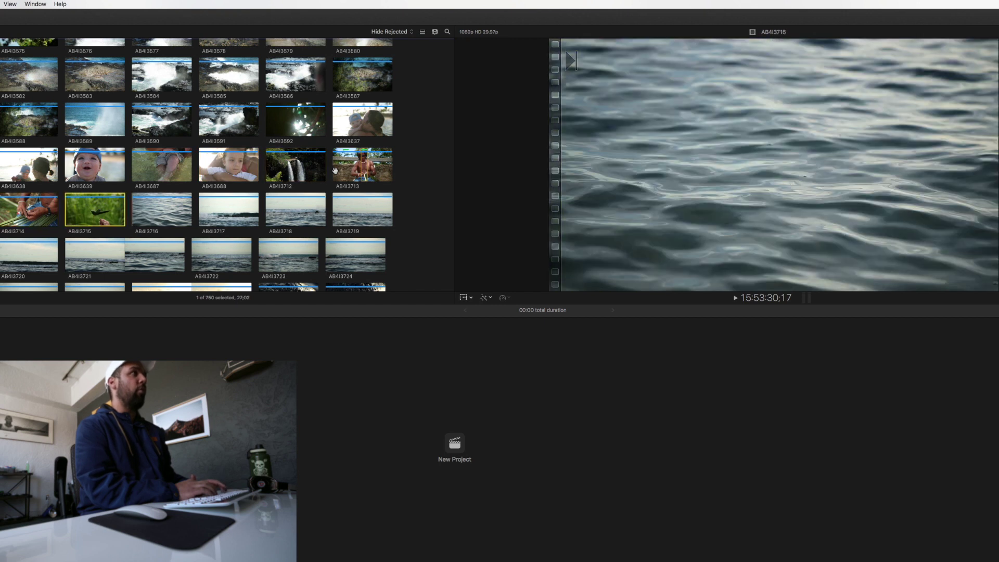
pyautogui.press('Right')
pyautogui.press('Left')
pyautogui.press('Left')
pyautogui.press('Left')
pyautogui.press('Left')
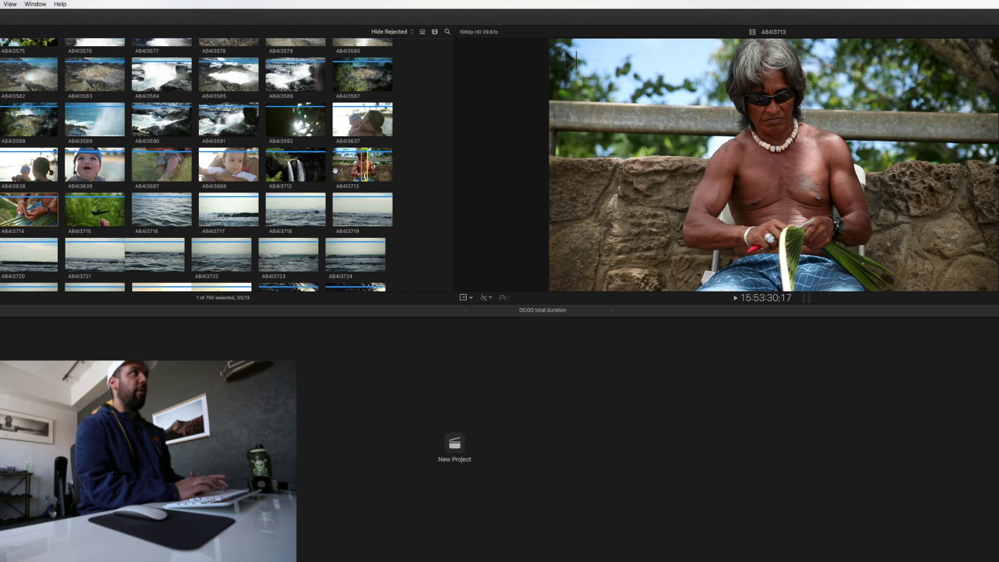
# - Select clip AB4I3714, play through it and mark a range of about 2.5 seconds near 15:54:01
pyautogui.press('Right')
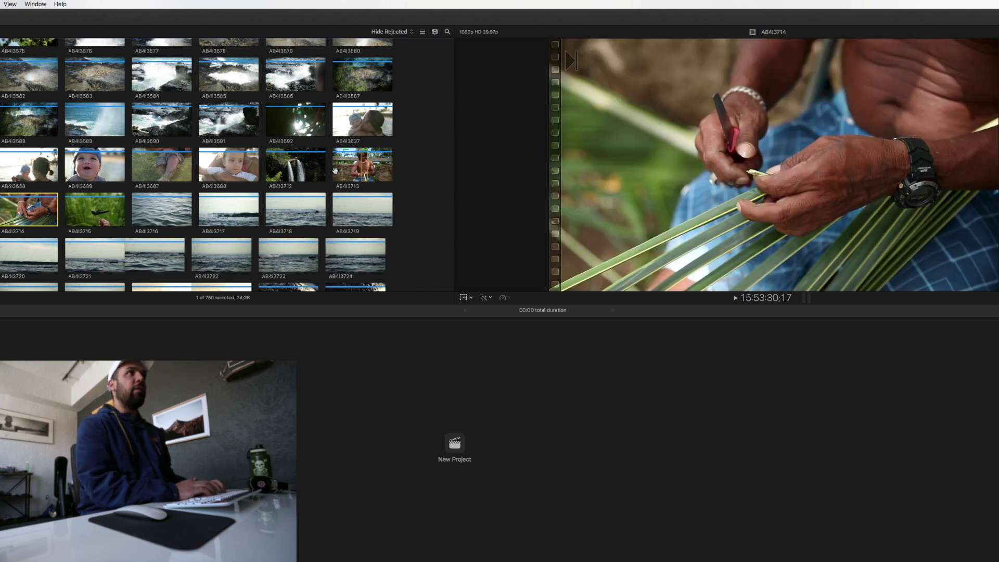
pyautogui.press('space')
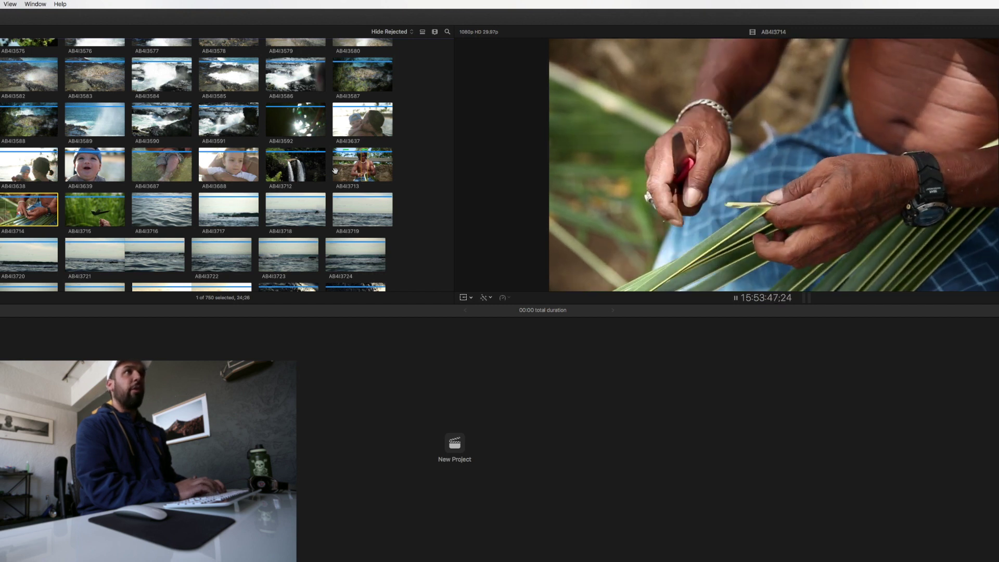
pyautogui.press('space')
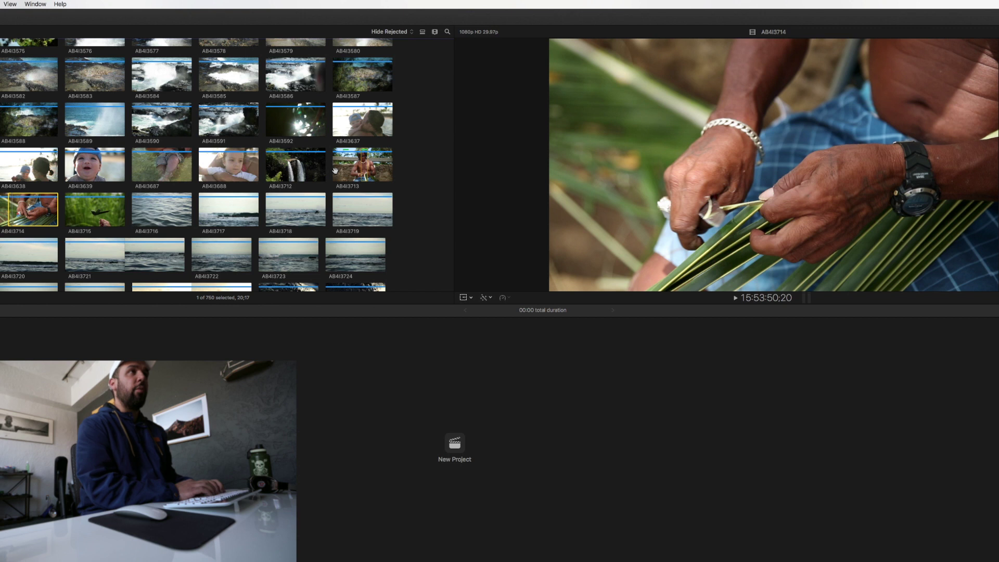
pyautogui.press('space')
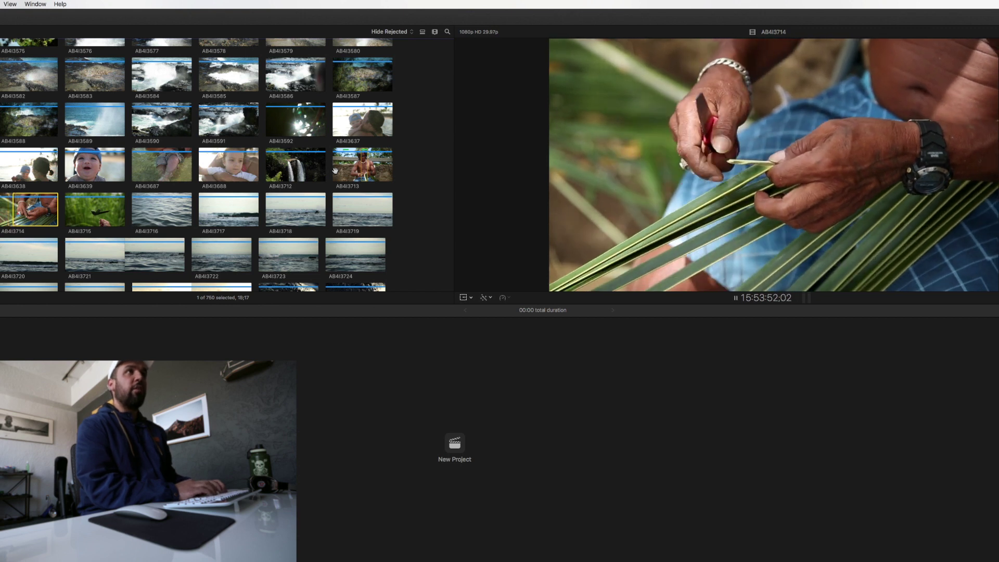
pyautogui.press('space')
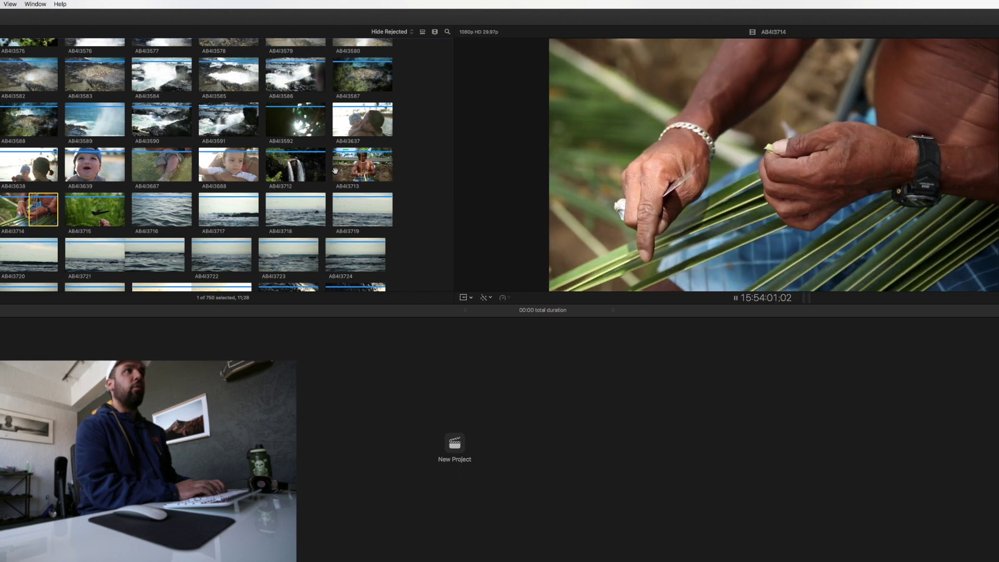
pyautogui.press('j')
pyautogui.press('k')
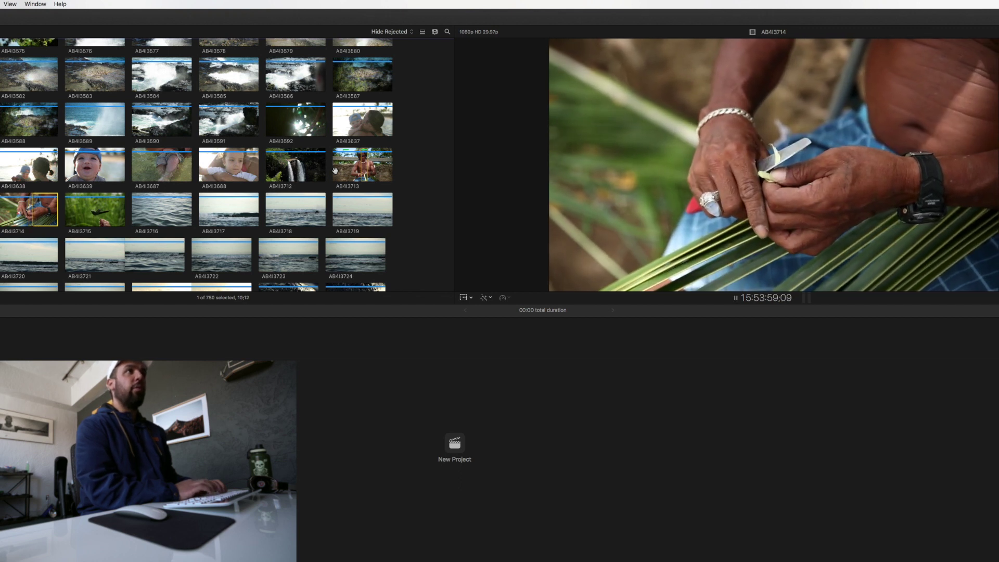
pyautogui.press('o')
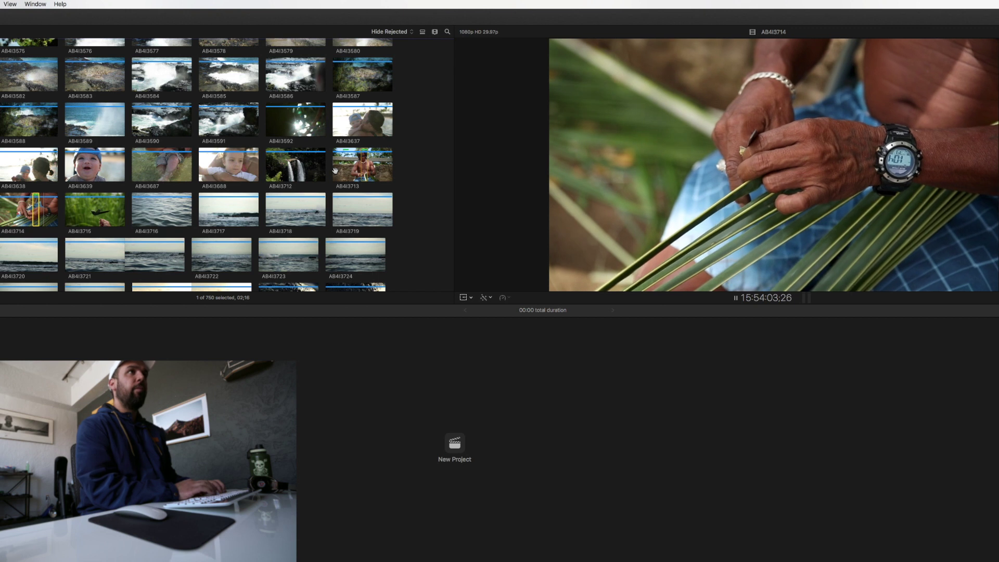
# - Play through clip AB4I3715 and mark a range of about 4 seconds near 15:54:23
pyautogui.press('Right')
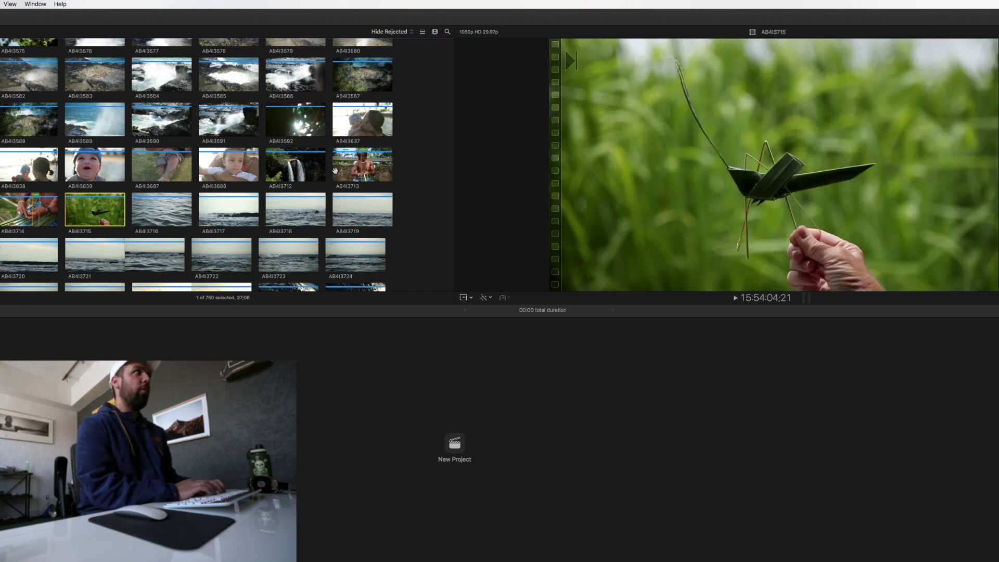
pyautogui.press('space')
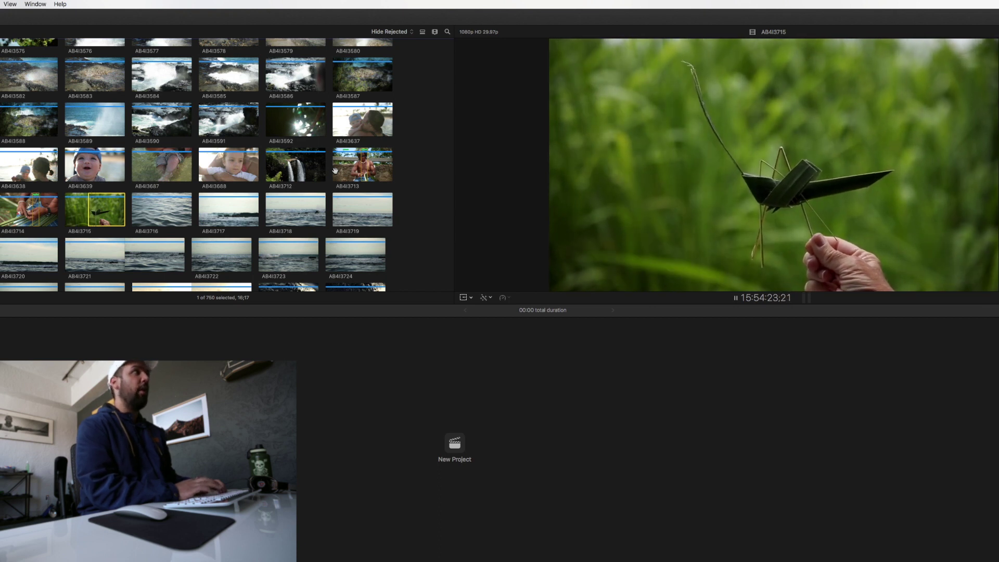
pyautogui.press('space')
pyautogui.press('i')
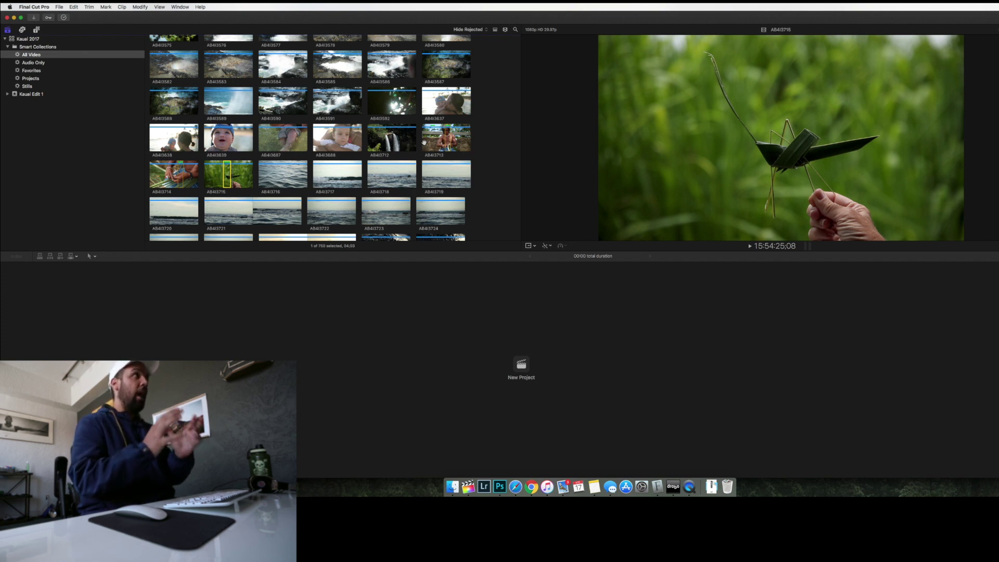
# - Show the Favorites smart collection and look through its clips from the first to the last
pyautogui.click(28, 73)
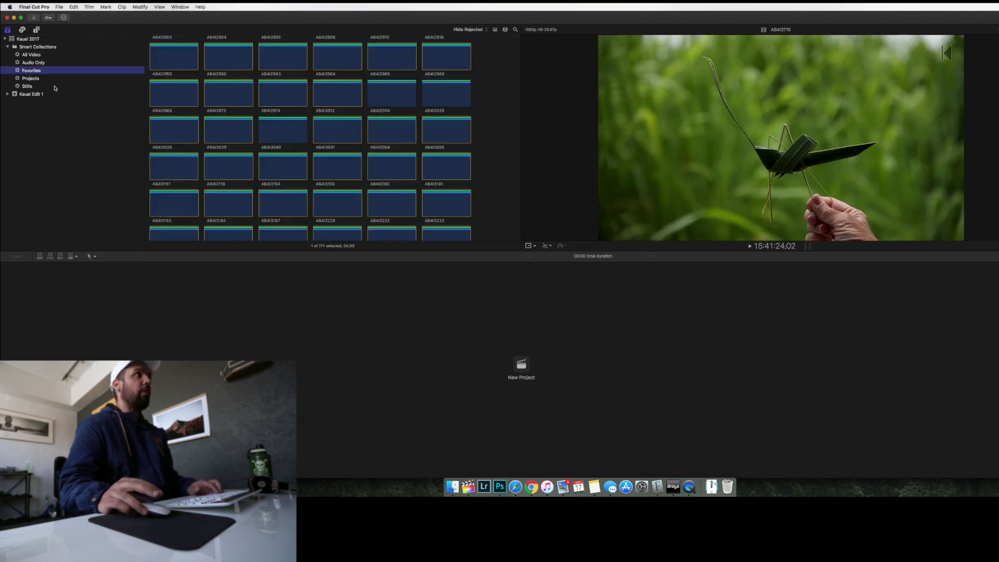
pyautogui.scroll(15, 302, 109)
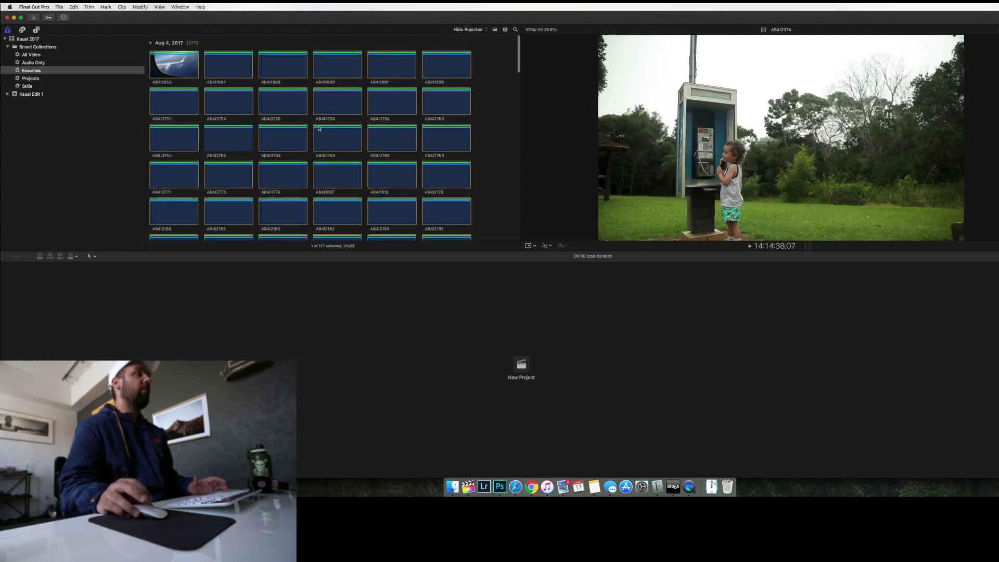
pyautogui.scroll(-10, 319, 128)
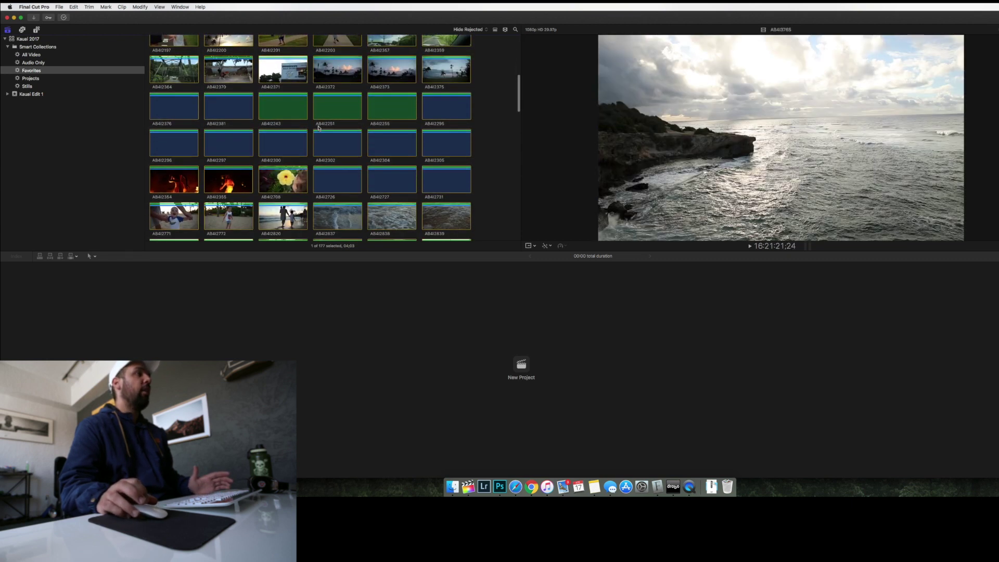
pyautogui.scroll(-20, 319, 128)
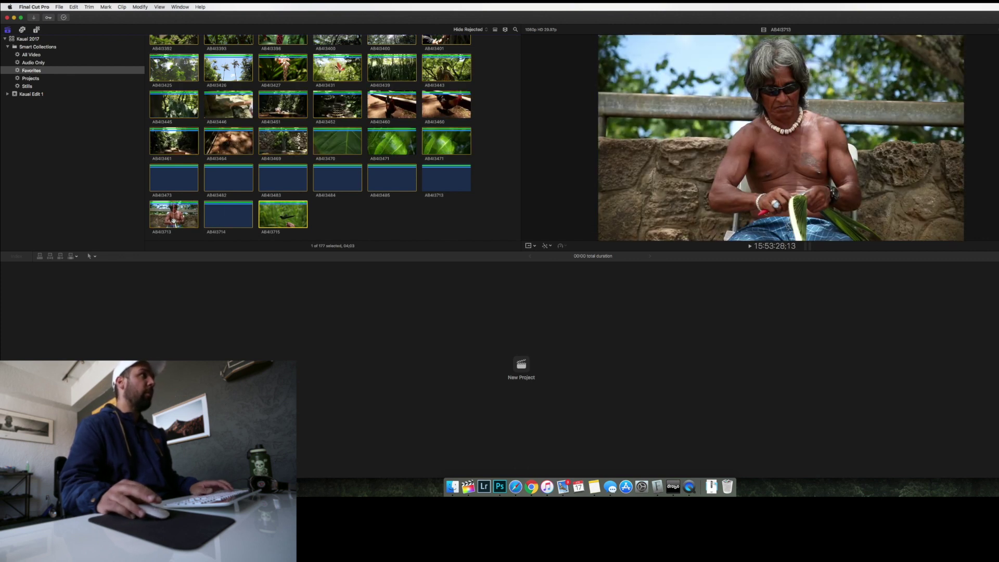
# - Preview the two AB4I3713 favorites and skim the neighbouring favorite clips at the end of the collection
pyautogui.click(151, 220)
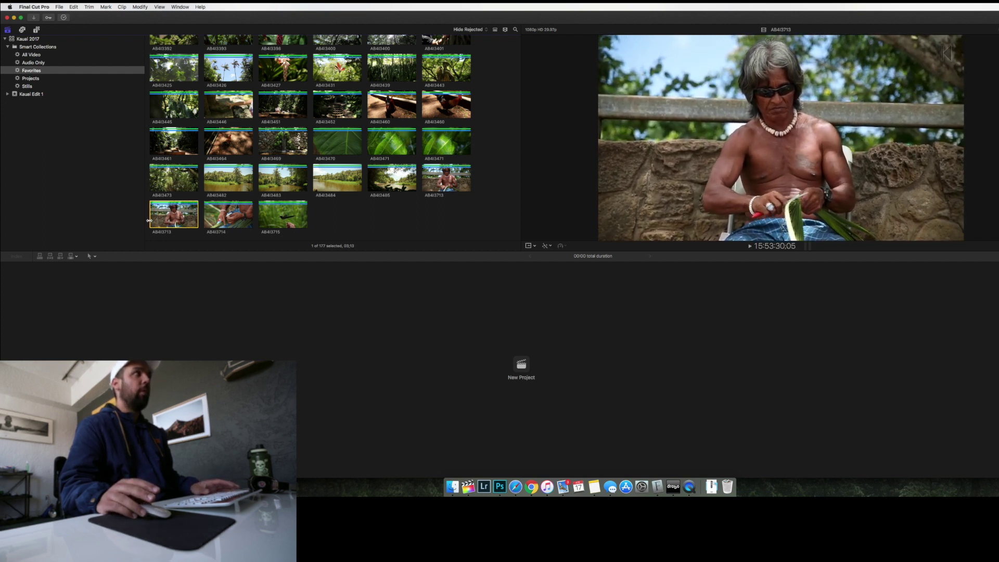
pyautogui.click(428, 180)
pyautogui.press('space')
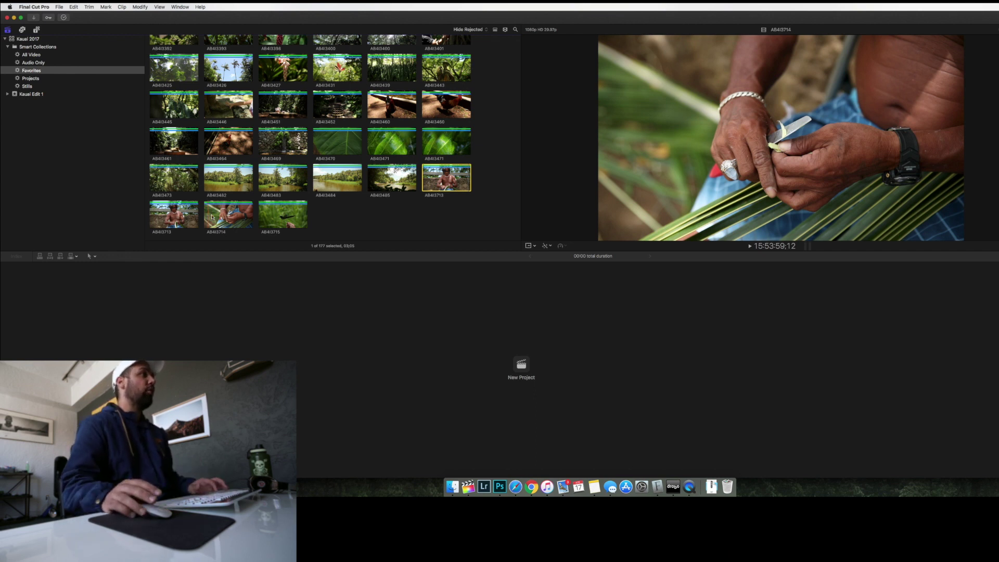
pyautogui.scroll(2, 323, 172)
pyautogui.scroll(-2, 325, 187)
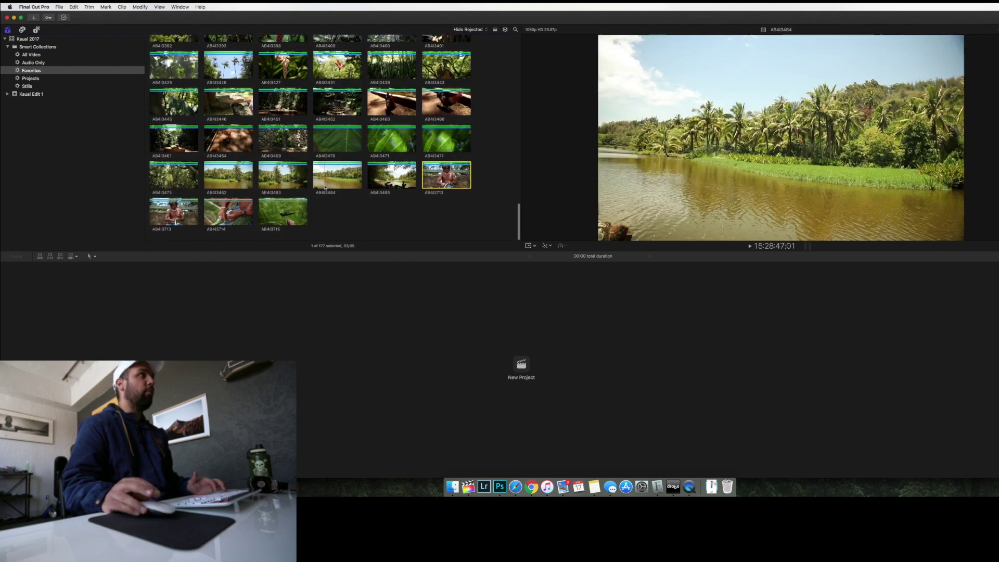
# - Create a project named Kauai Edit in the event Kauai Edit 1, using 1080p HD, 1920x1080, 23.98p and Apple ProRes 422
pyautogui.click(522, 365)
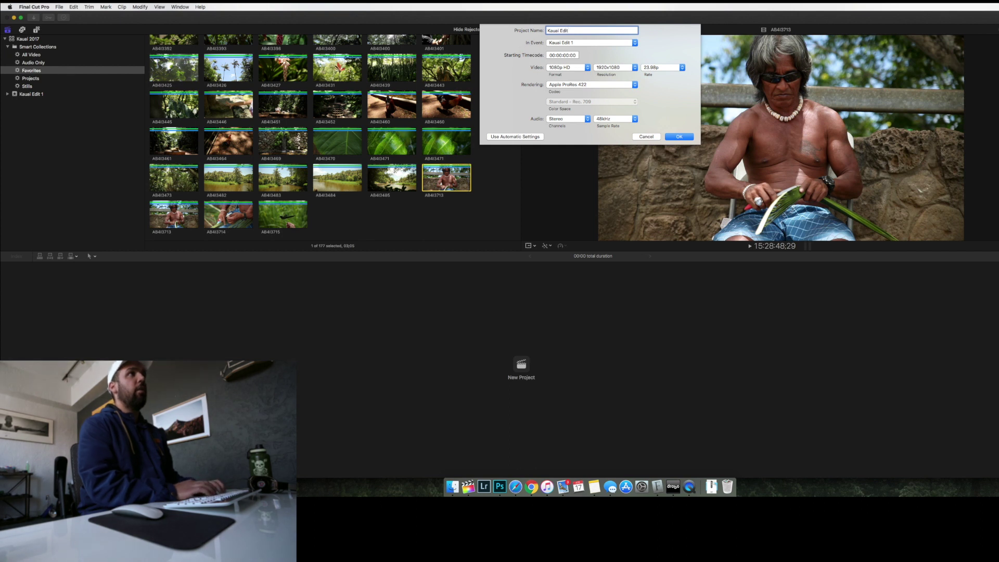
pyautogui.press('Return')
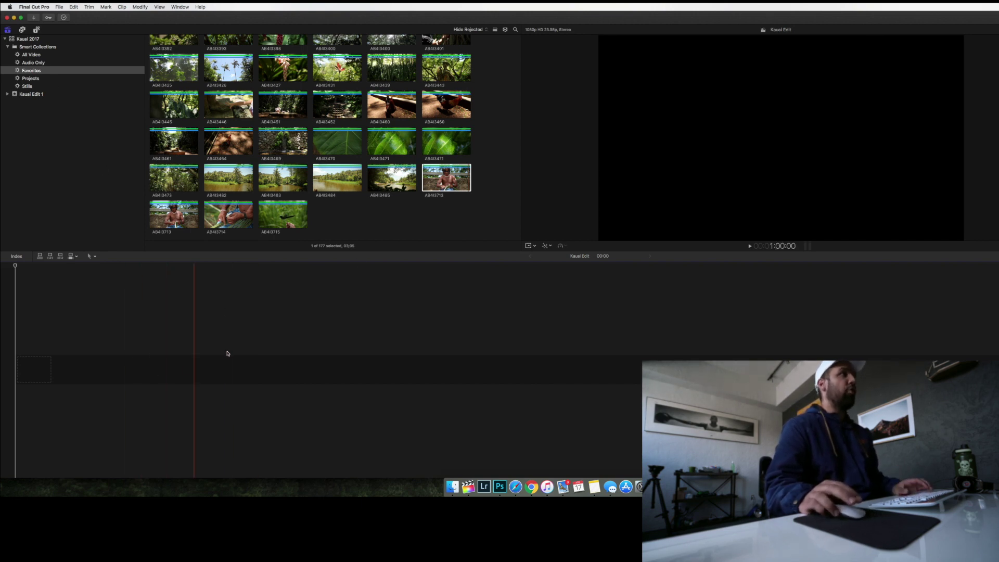
# - Place the first AB4I3713 favorite at the start of the empty timeline
pyautogui.moveTo(456, 184); pyautogui.dragTo(24, 369)
pyautogui.click(287, 226)
pyautogui.click(20, 370)
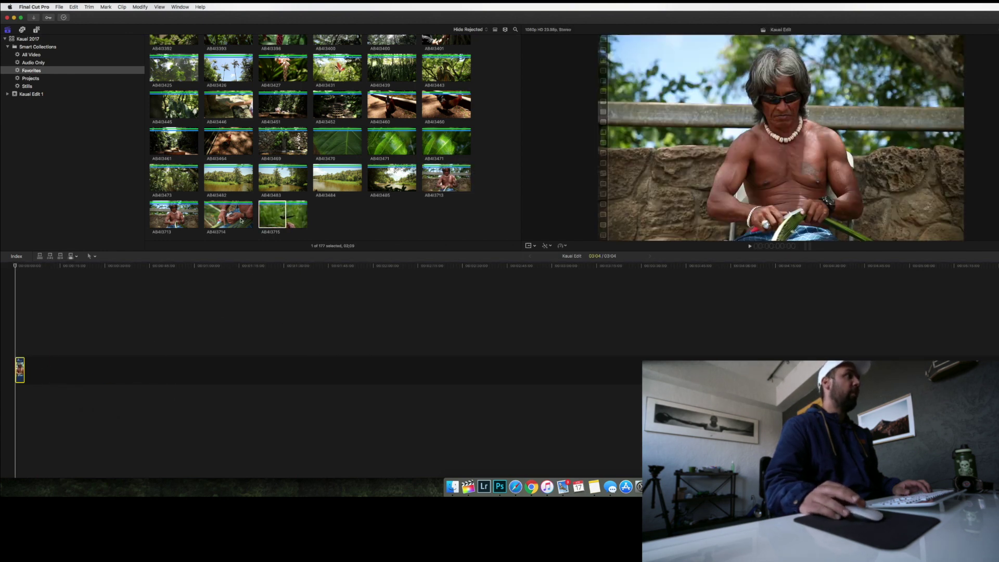
# - Append the full AB4I3715 favorite to the timeline directly after the AB4I3713 clip
pyautogui.click(276, 217)
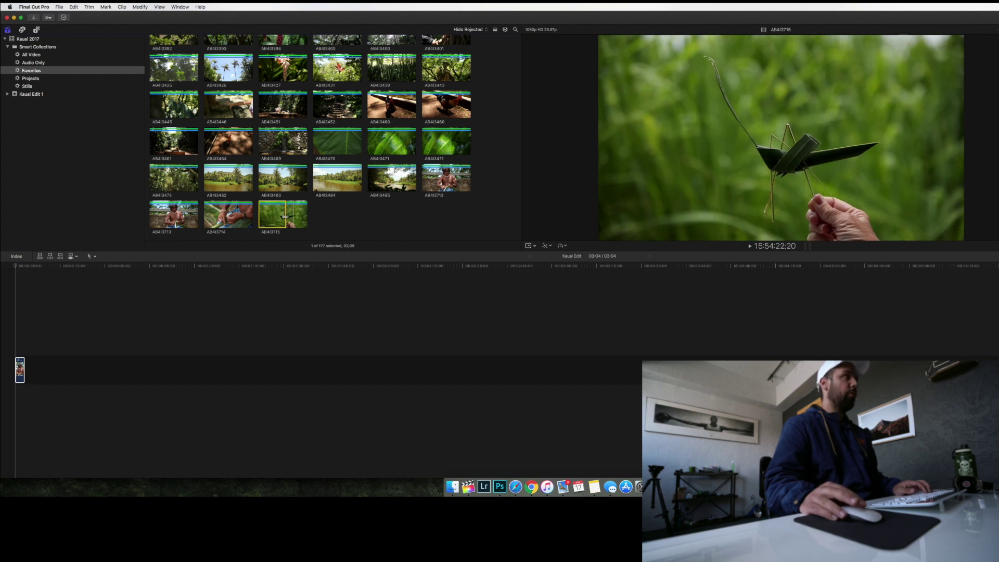
pyautogui.moveTo(285, 217); pyautogui.dragTo(112, 387)
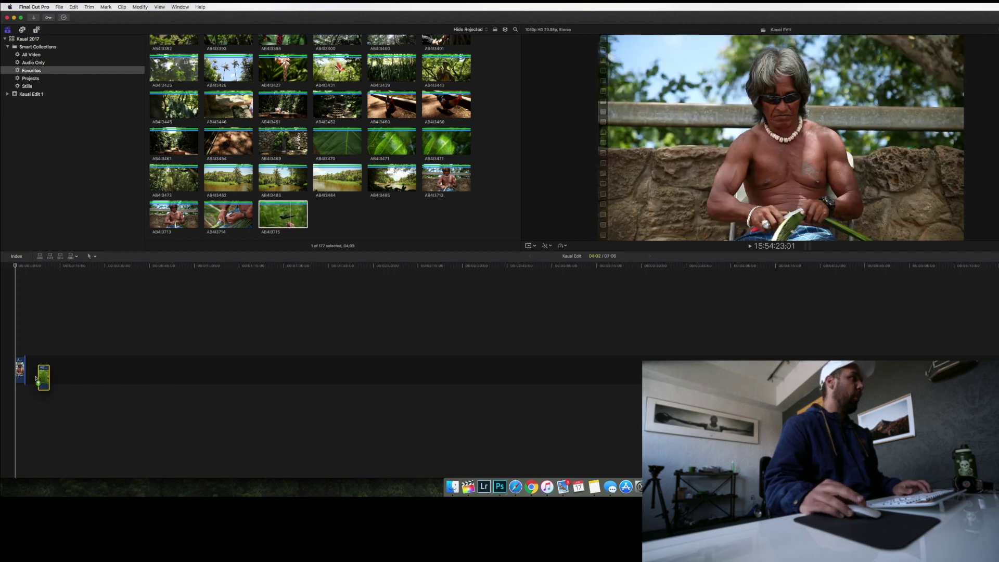
pyautogui.moveTo(36, 379); pyautogui.dragTo(35, 379)
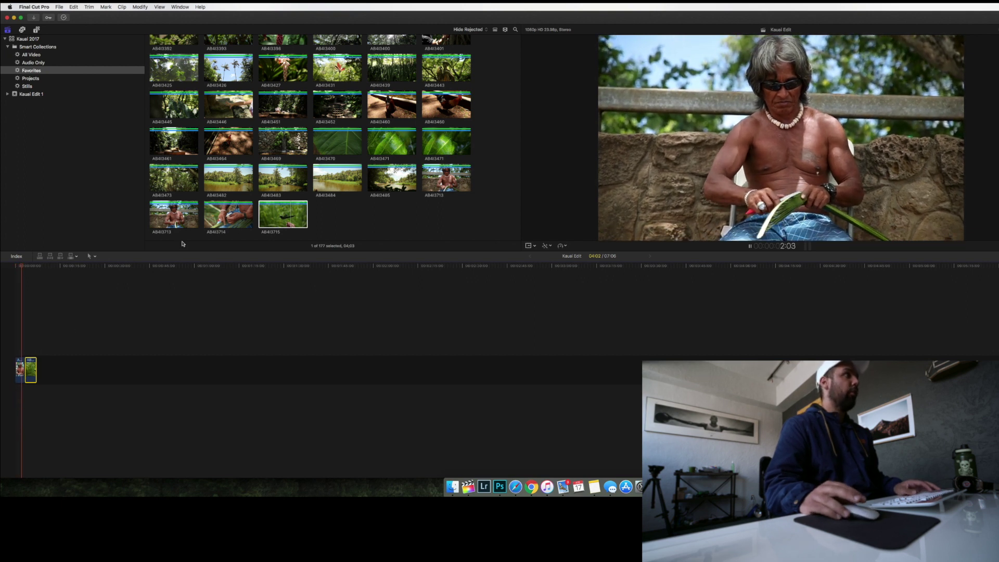
# - Insert the AB4I3714 favorite between the AB4I3713 and AB4I3715 clips in the timeline and play back the sequence
pyautogui.click(226, 218)
pyautogui.moveTo(209, 238); pyautogui.dragTo(26, 369)
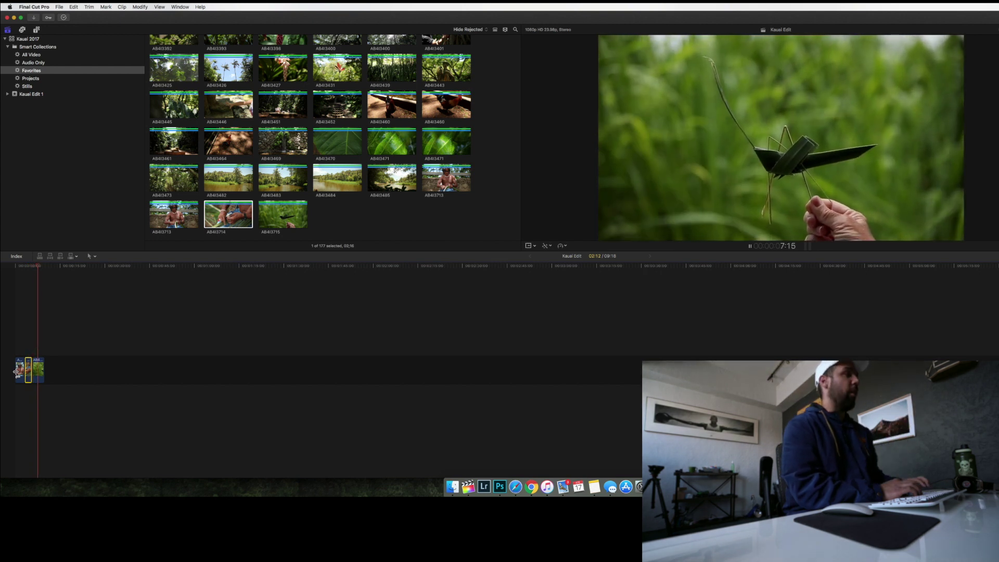
pyautogui.press('space')
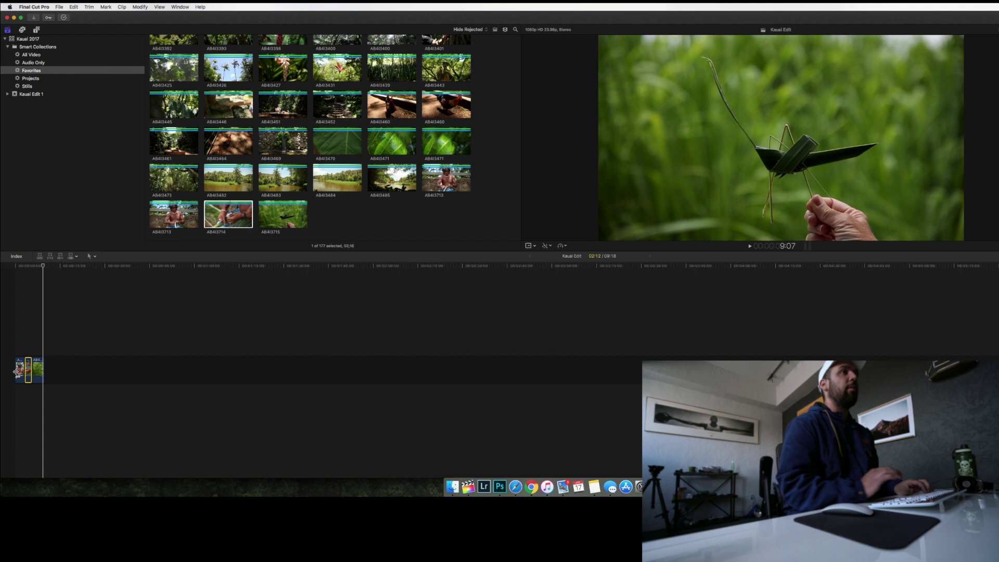